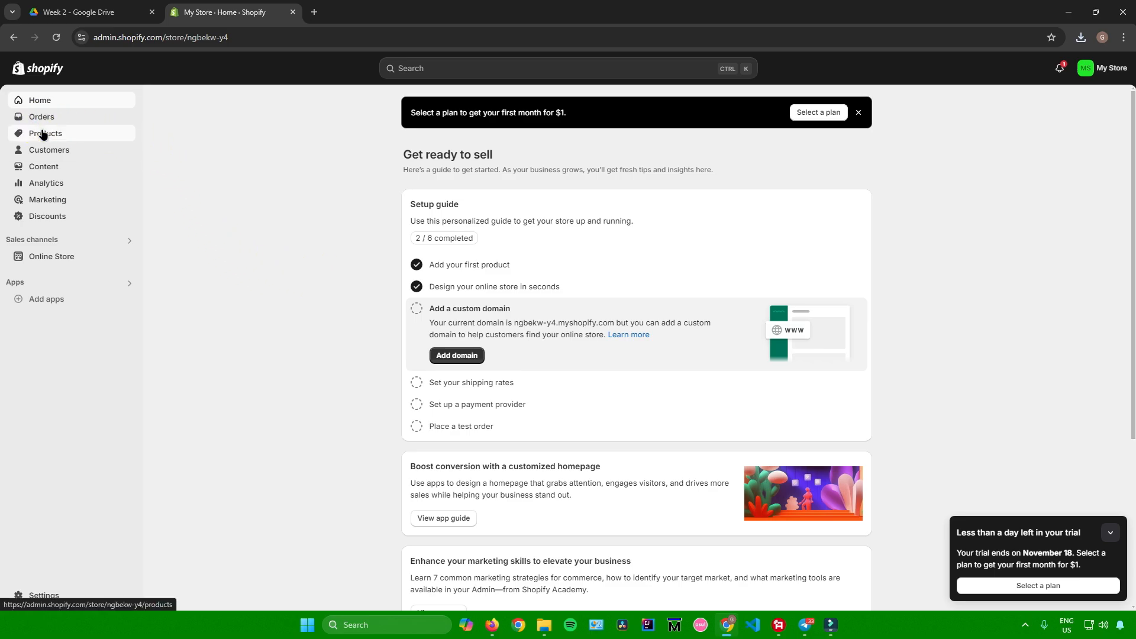
Step: Start a new product in the store and give it the title "Shirts"
{"action": "left_click", "coordinate": [44, 134]}
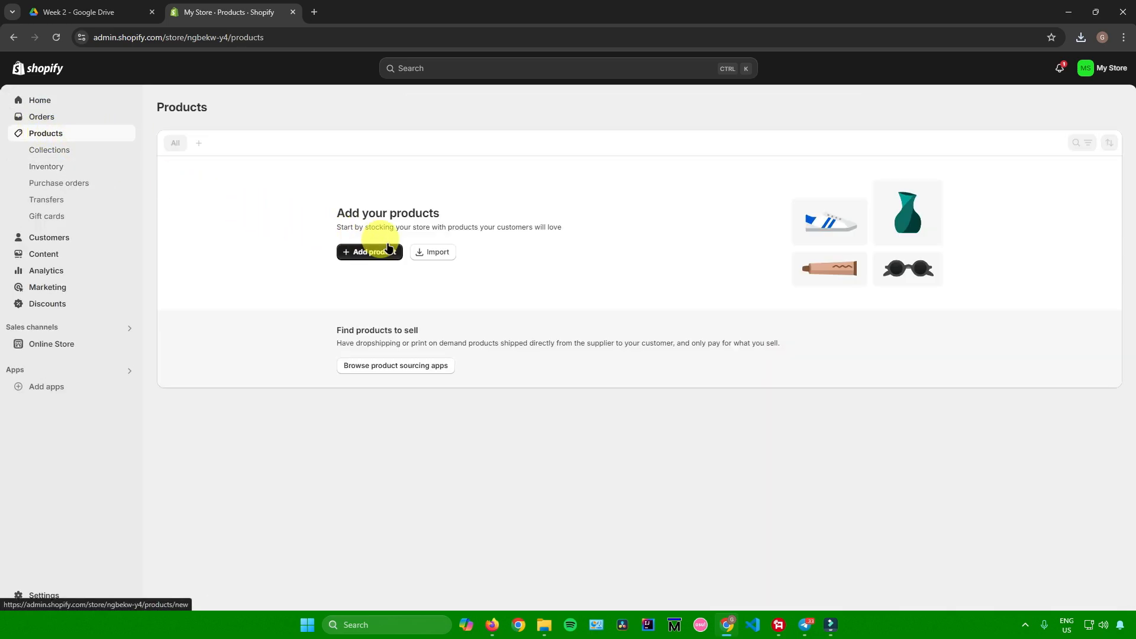
{"action": "left_click", "coordinate": [362, 254]}
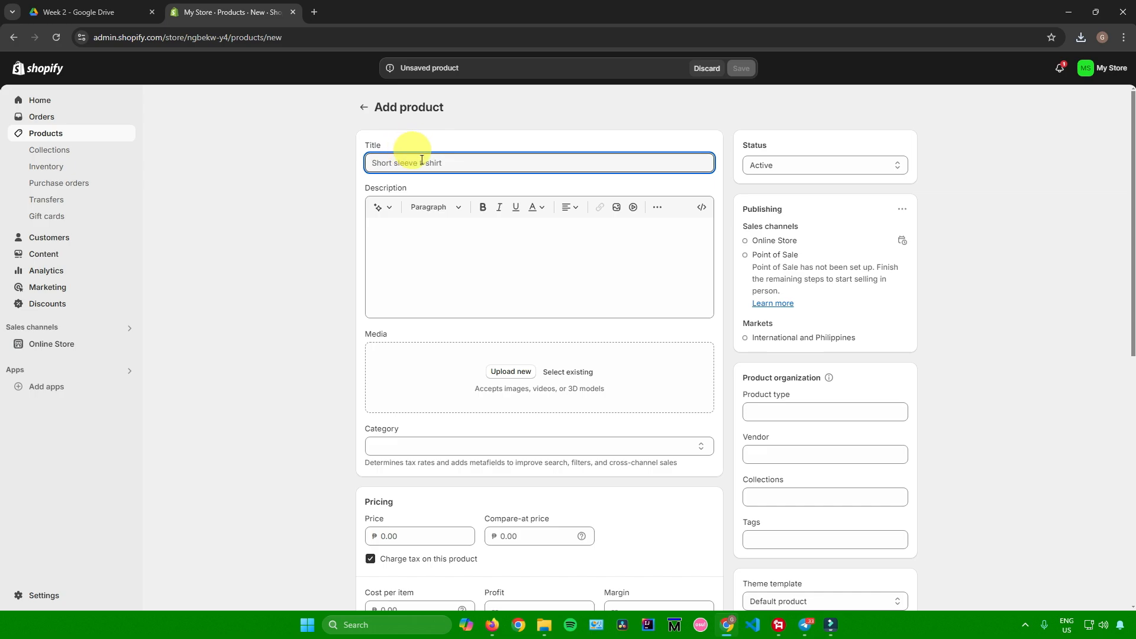
{"action": "type", "text": "Shirts"}
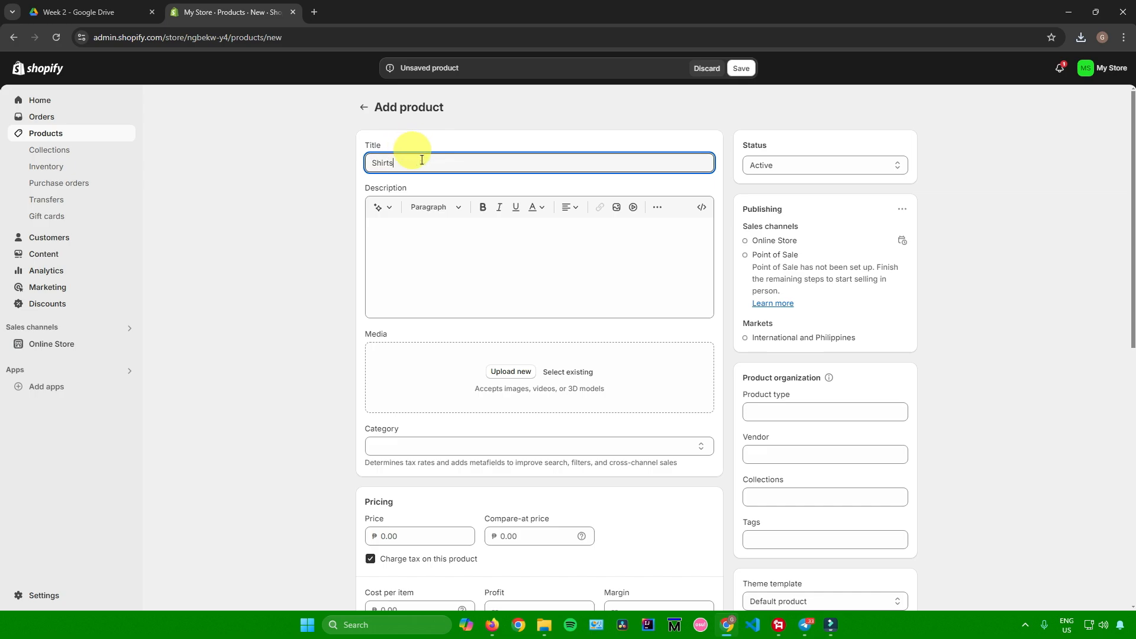
Step: Generate the product description from the keyword "shirt" in the Expert tone and keep the generated text
{"action": "left_click", "coordinate": [402, 226]}
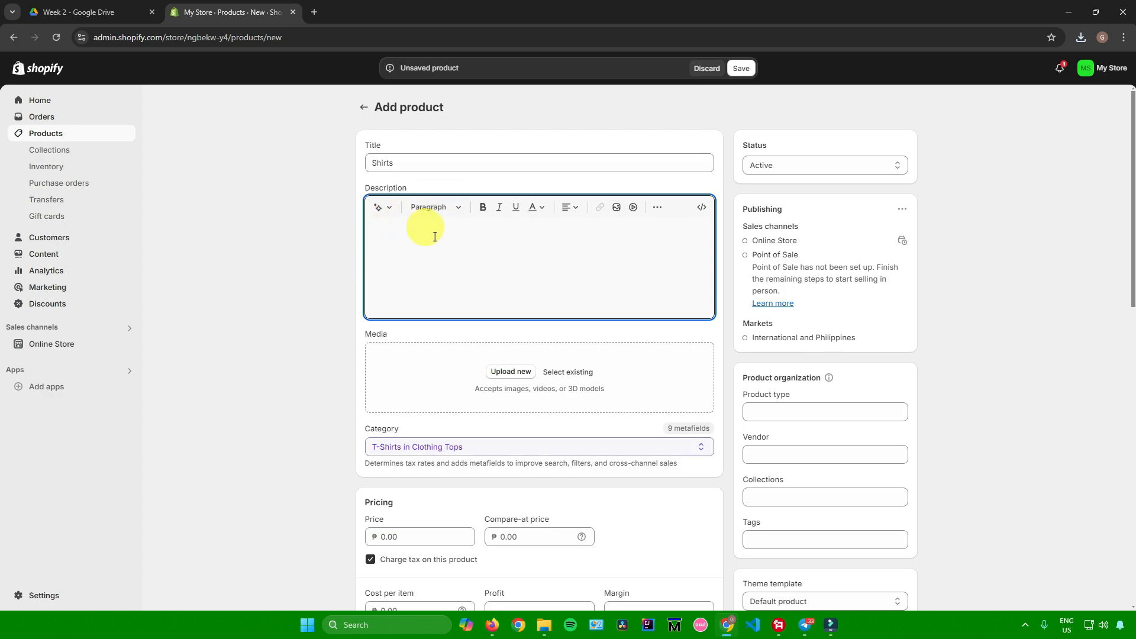
{"action": "left_click", "coordinate": [388, 208]}
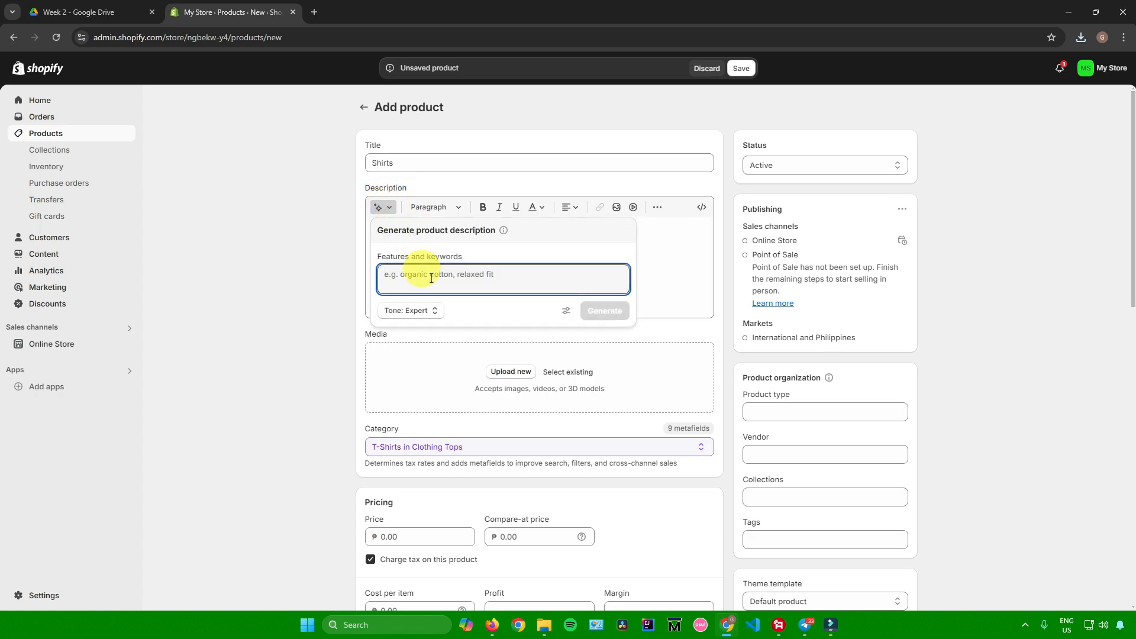
{"action": "type", "text": "shirt"}
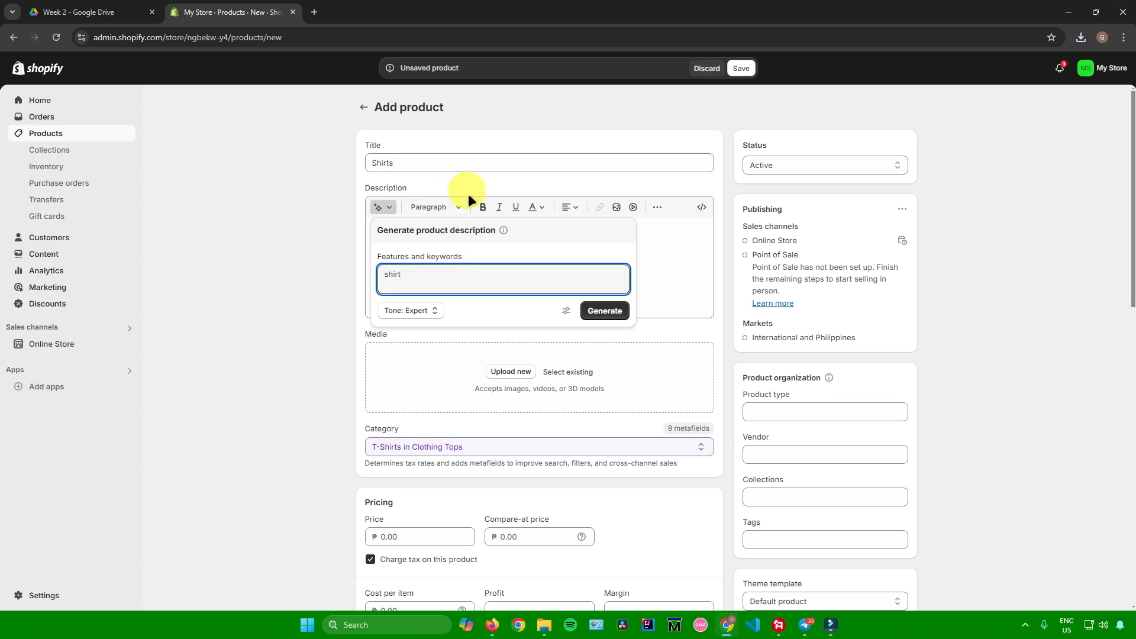
{"action": "left_click", "coordinate": [596, 303]}
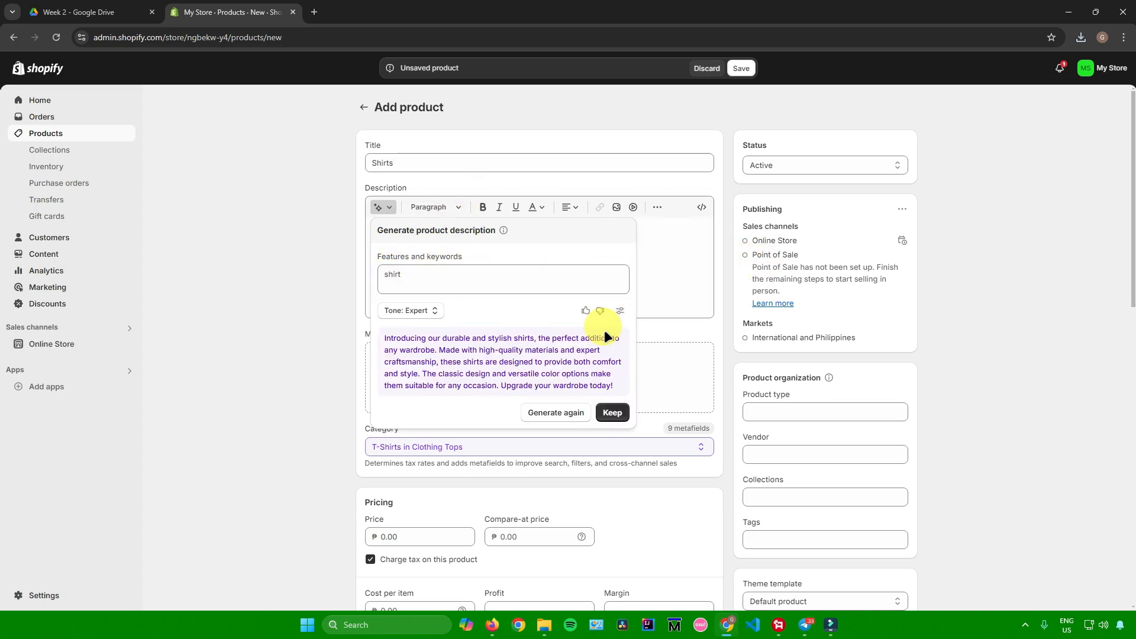
{"action": "left_click", "coordinate": [614, 411]}
{"action": "left_click", "coordinate": [1032, 338]}
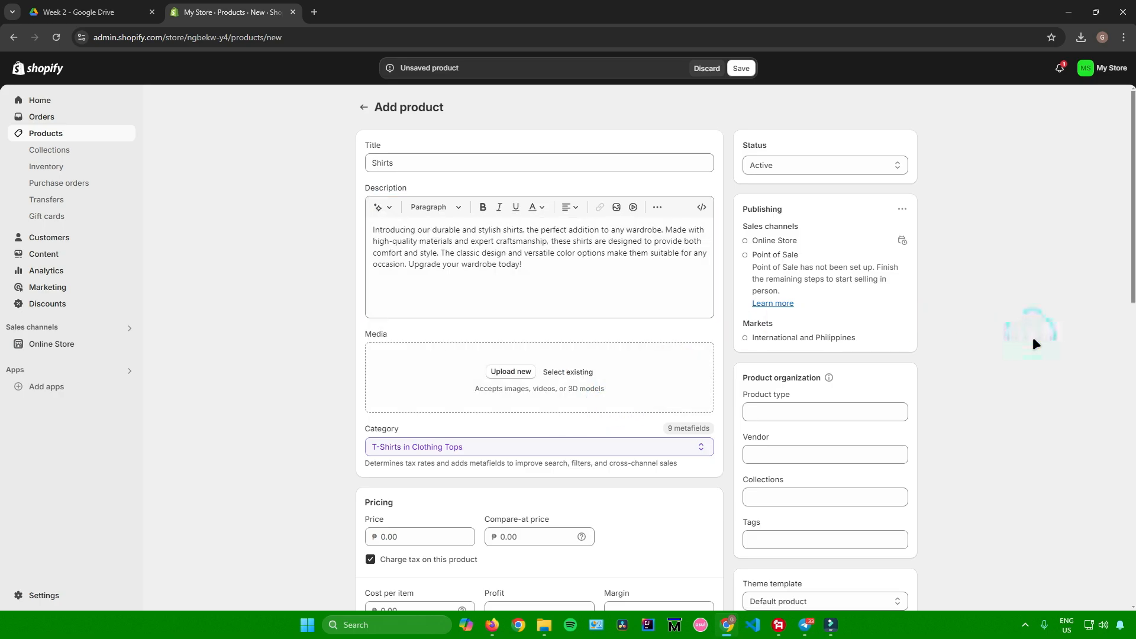
Step: Upload the image of multicolored T-shirts from the Downloads folder as the product's media
{"action": "scroll", "coordinate": [1027, 336], "scroll_direction": "down", "scroll_amount": 3}
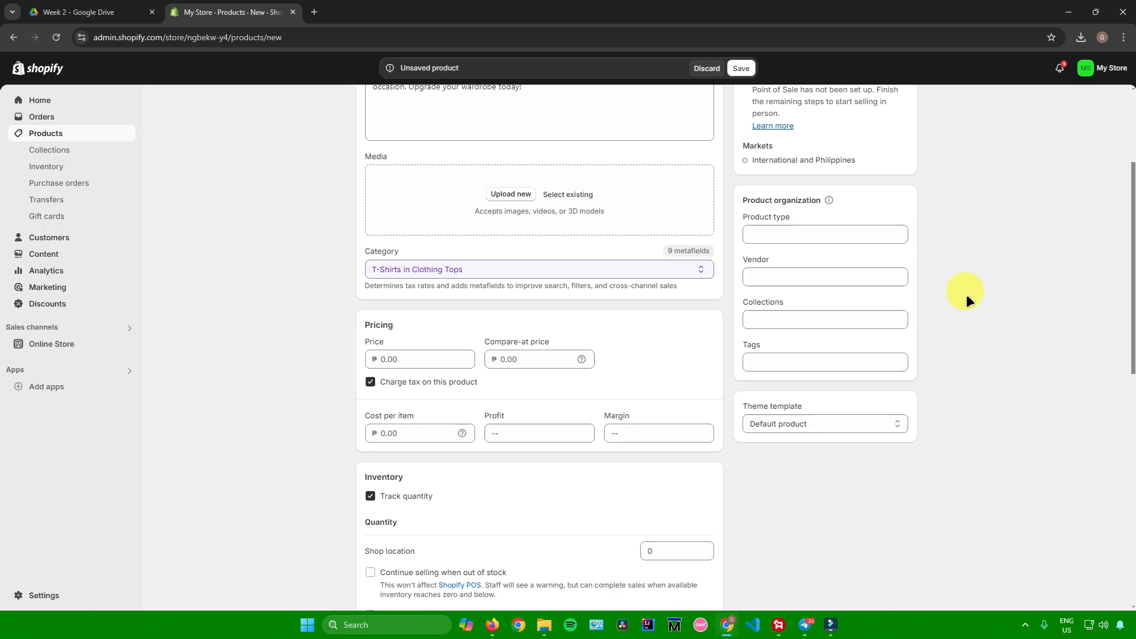
{"action": "left_click", "coordinate": [500, 195]}
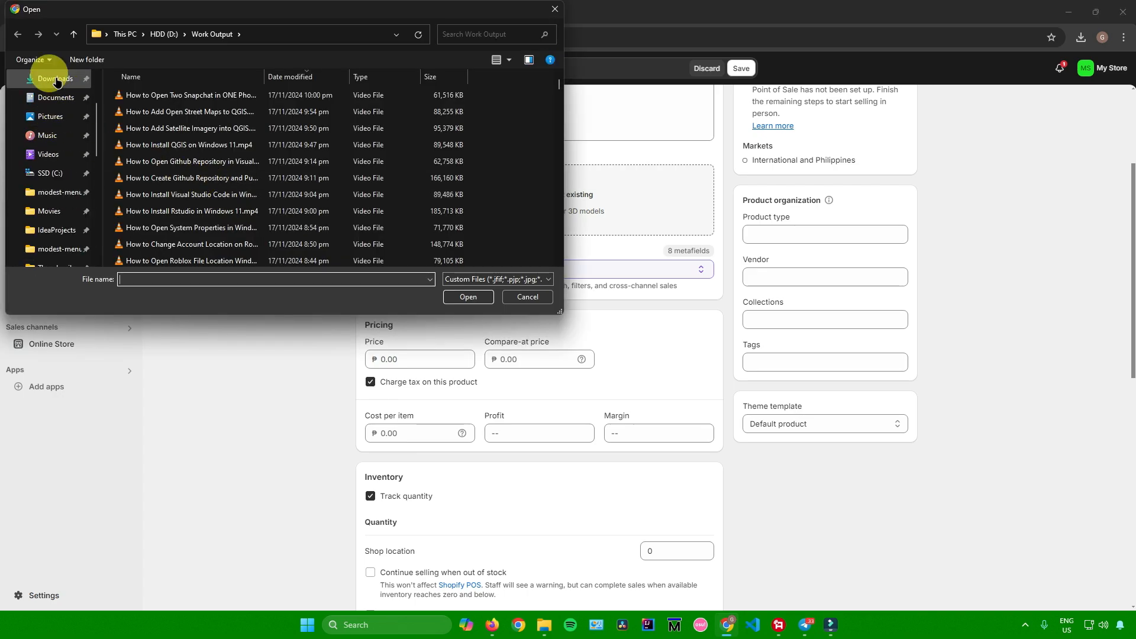
{"action": "left_click", "coordinate": [56, 80]}
{"action": "double_click", "coordinate": [253, 111]}
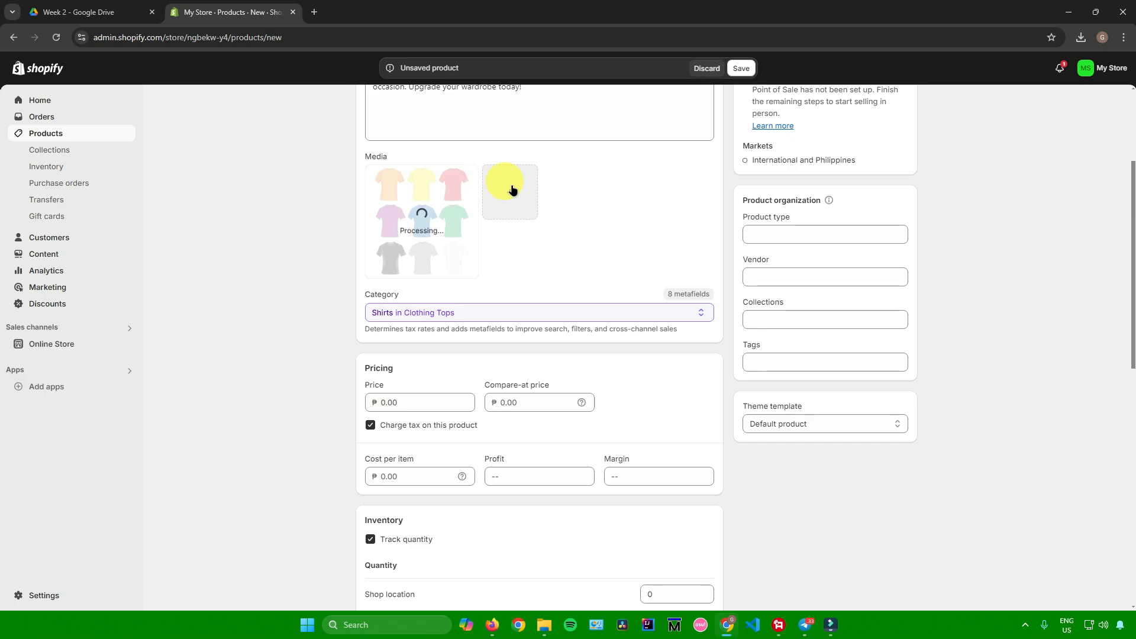
Step: Set the product category to T-Shirts in Clothing Tops
{"action": "scroll", "coordinate": [490, 195], "scroll_direction": "down", "scroll_amount": 2}
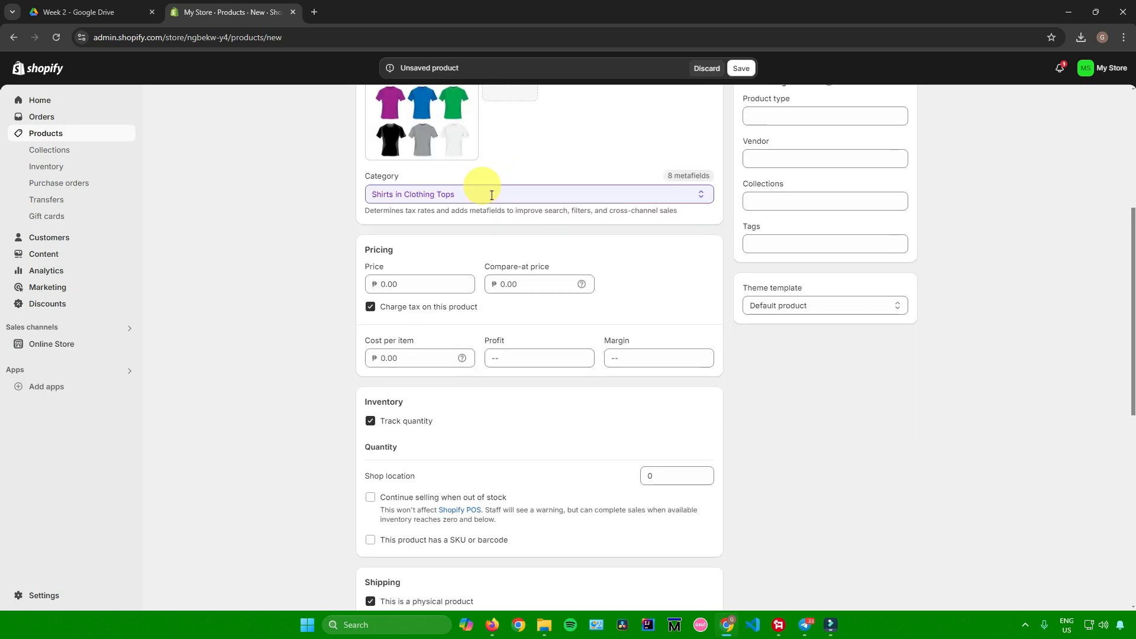
{"action": "left_click", "coordinate": [492, 195]}
{"action": "left_click", "coordinate": [524, 193]}
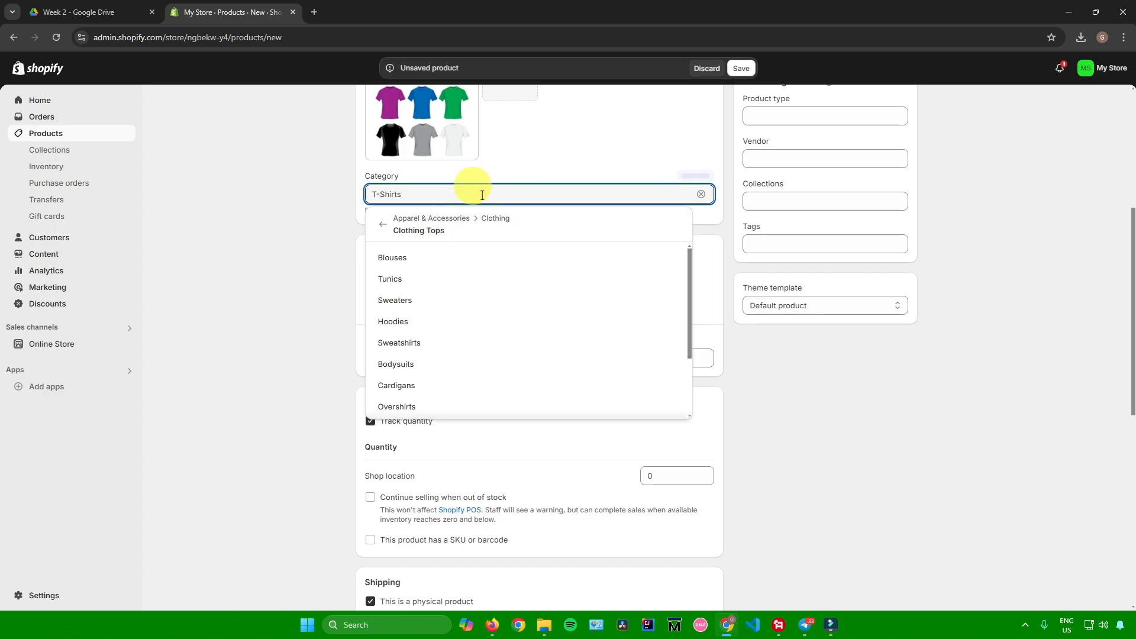
{"action": "scroll", "coordinate": [447, 314], "scroll_direction": "down", "scroll_amount": 2}
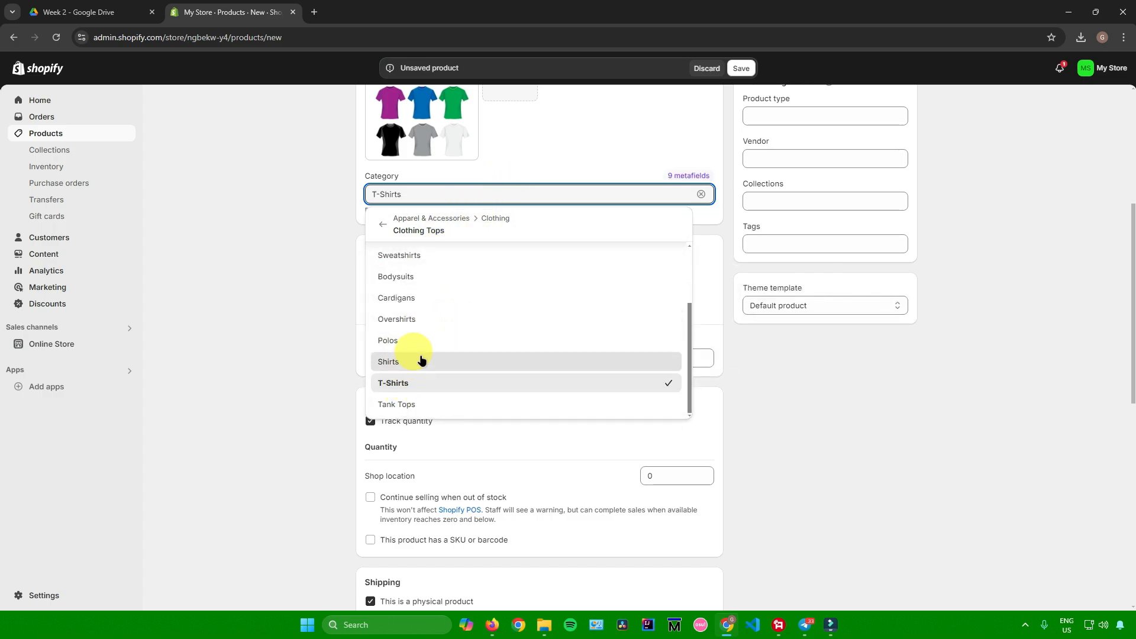
{"action": "left_click", "coordinate": [516, 159]}
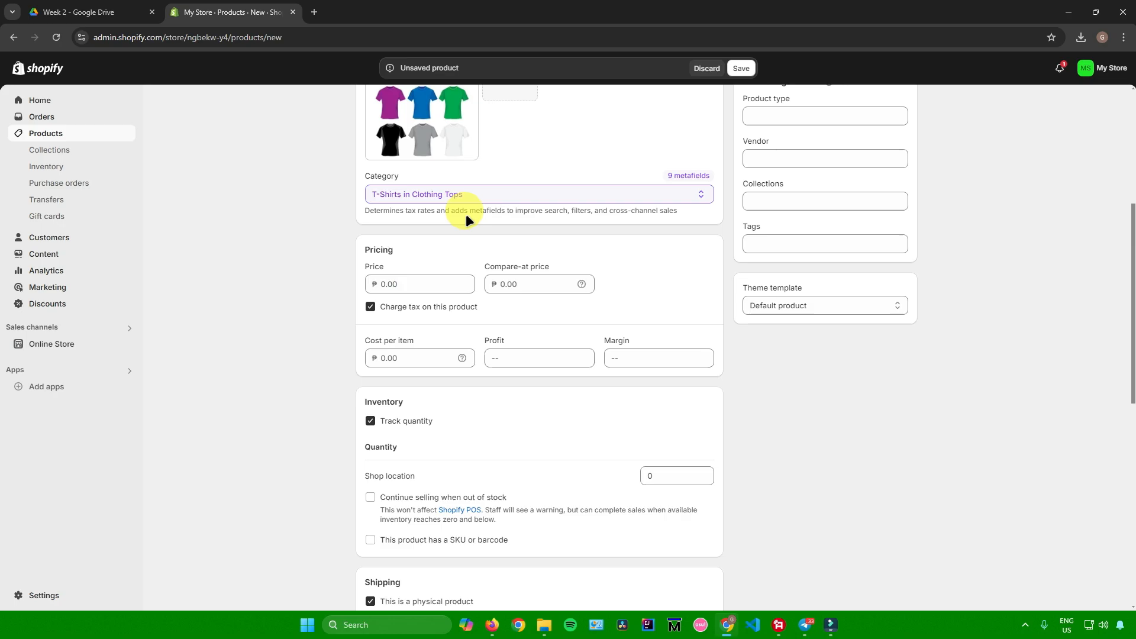
Step: Set the product's price to ₱200
{"action": "scroll", "coordinate": [436, 235], "scroll_direction": "down", "scroll_amount": 2}
{"action": "left_click", "coordinate": [385, 165]}
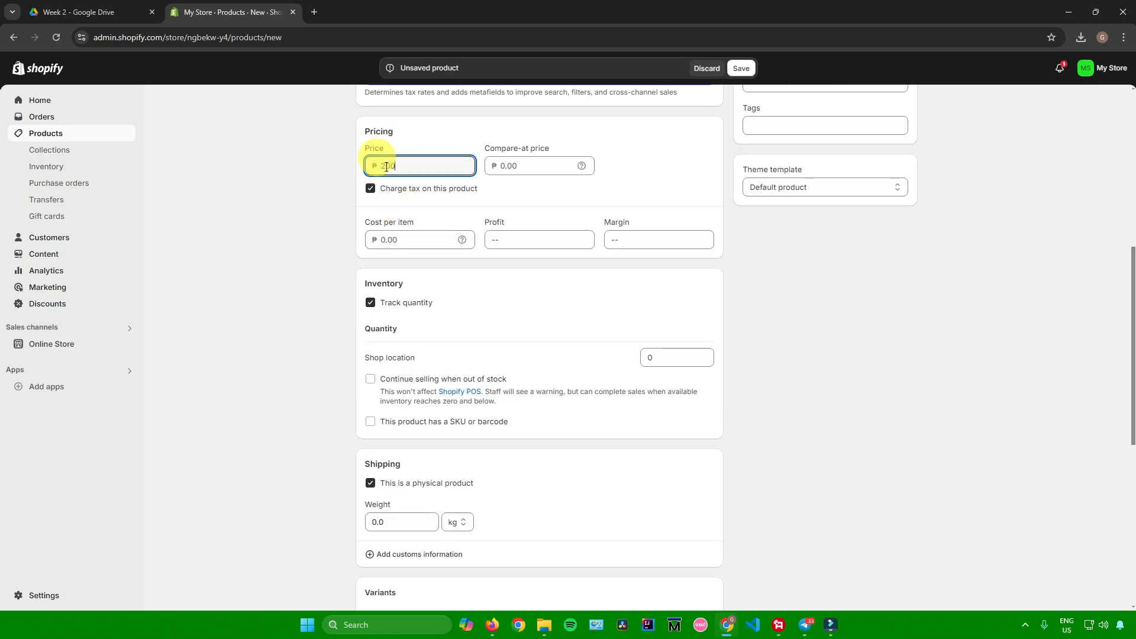
{"action": "type", "text": "200"}
{"action": "left_click", "coordinate": [616, 165]}
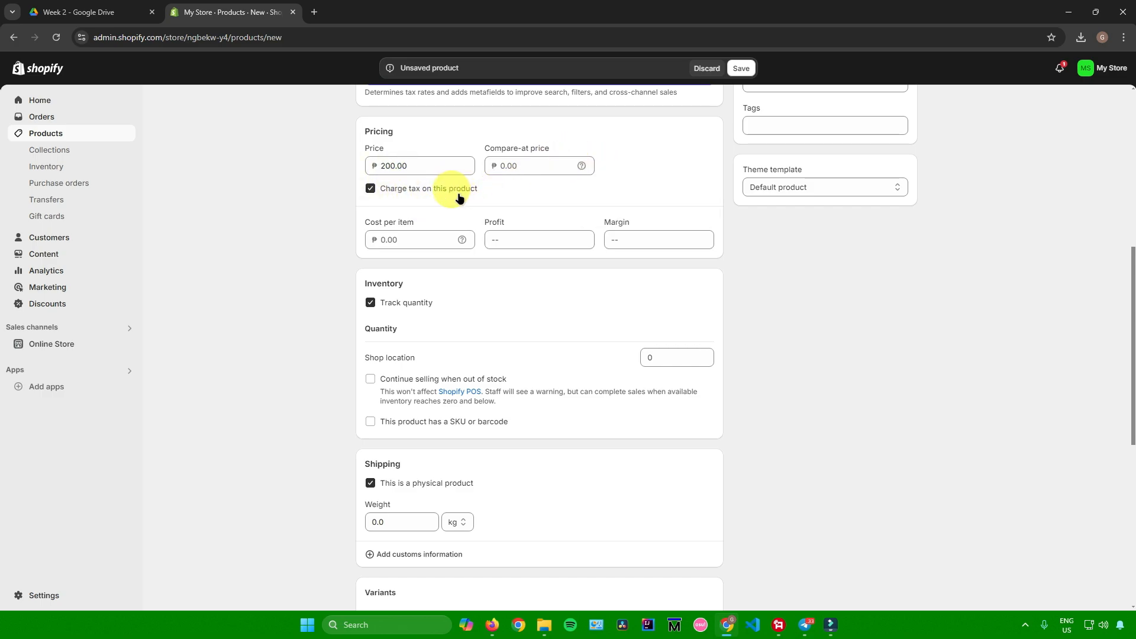
Step: Set the product's cost per item to ₱100
{"action": "left_click", "coordinate": [417, 231]}
{"action": "scroll", "coordinate": [432, 242], "scroll_direction": "down", "scroll_amount": 1}
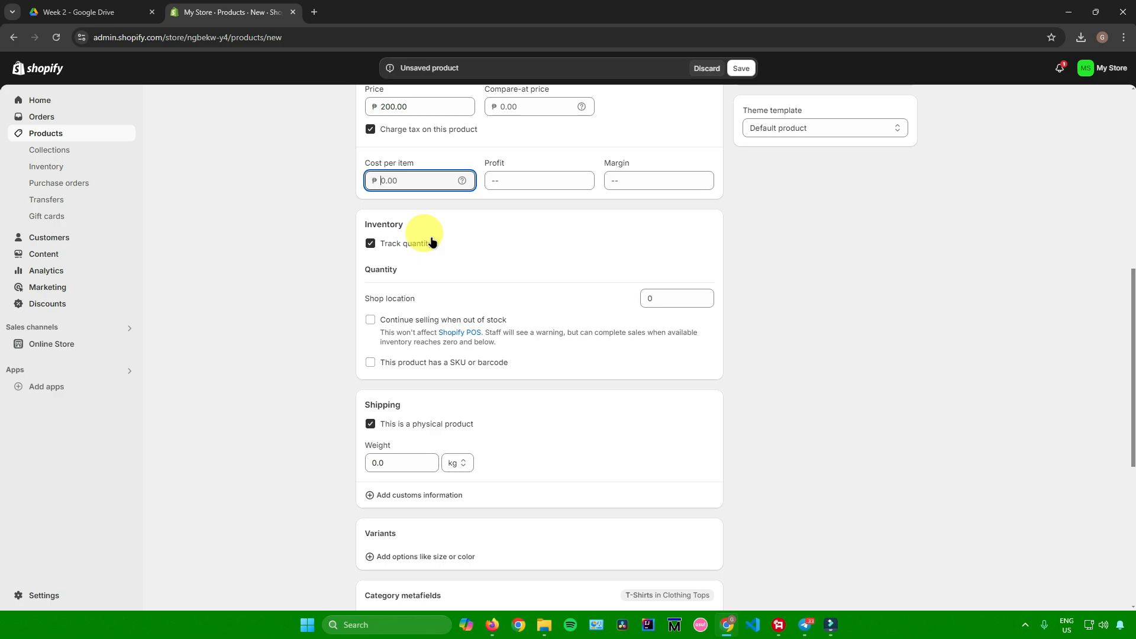
{"action": "left_click", "coordinate": [485, 162]}
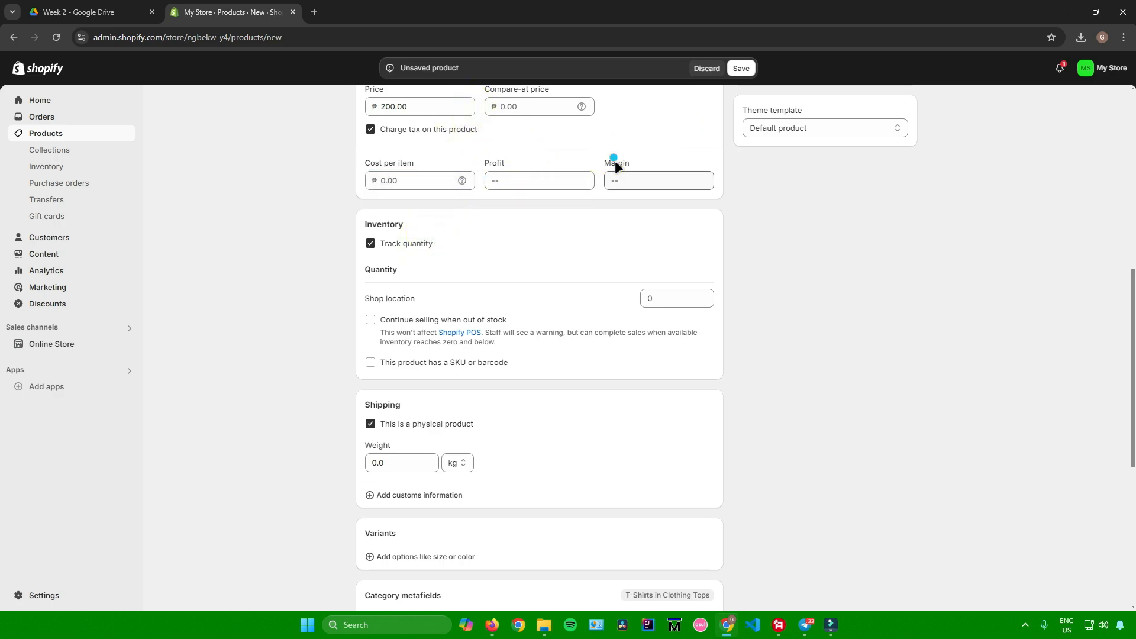
{"action": "left_click", "coordinate": [405, 182]}
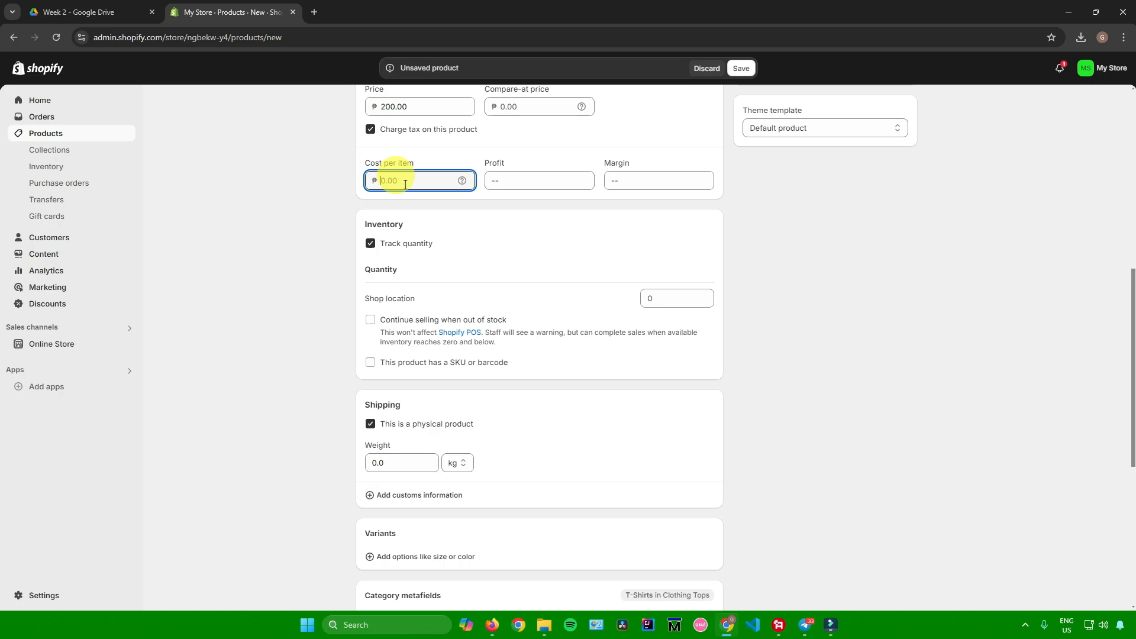
{"action": "type", "text": "100"}
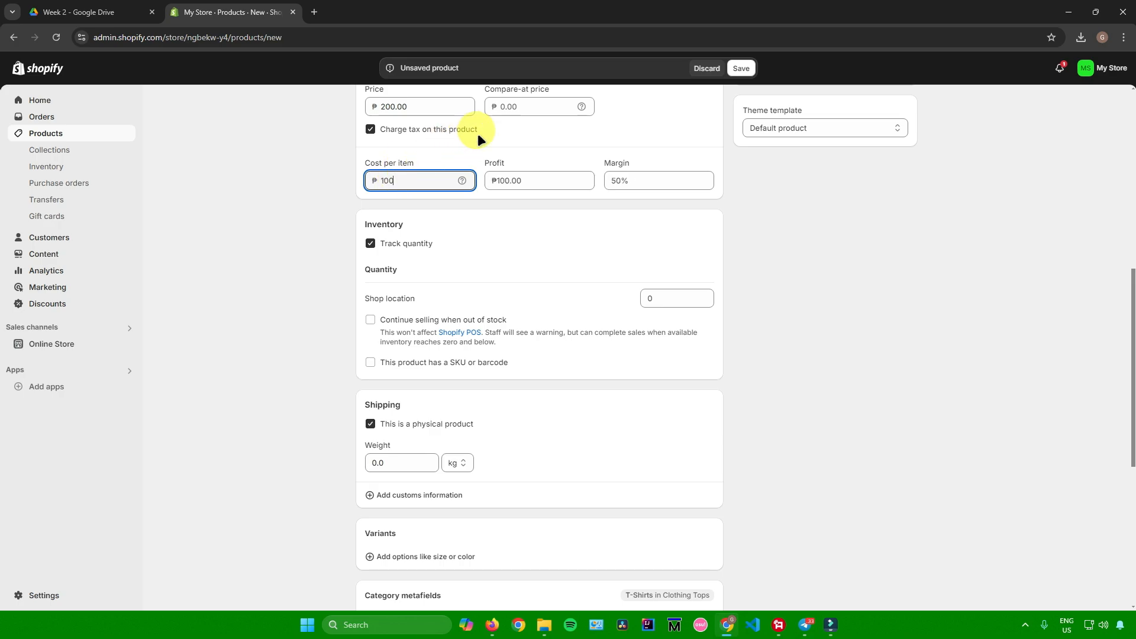
Step: Review the profit and margin calculated for the product
{"action": "scroll", "coordinate": [476, 148], "scroll_direction": "up", "scroll_amount": 2}
{"action": "scroll", "coordinate": [477, 154], "scroll_direction": "down", "scroll_amount": 1}
{"action": "left_click", "coordinate": [484, 220]}
{"action": "left_click_drag", "start_coordinate": [485, 221], "coordinate": [505, 221]}
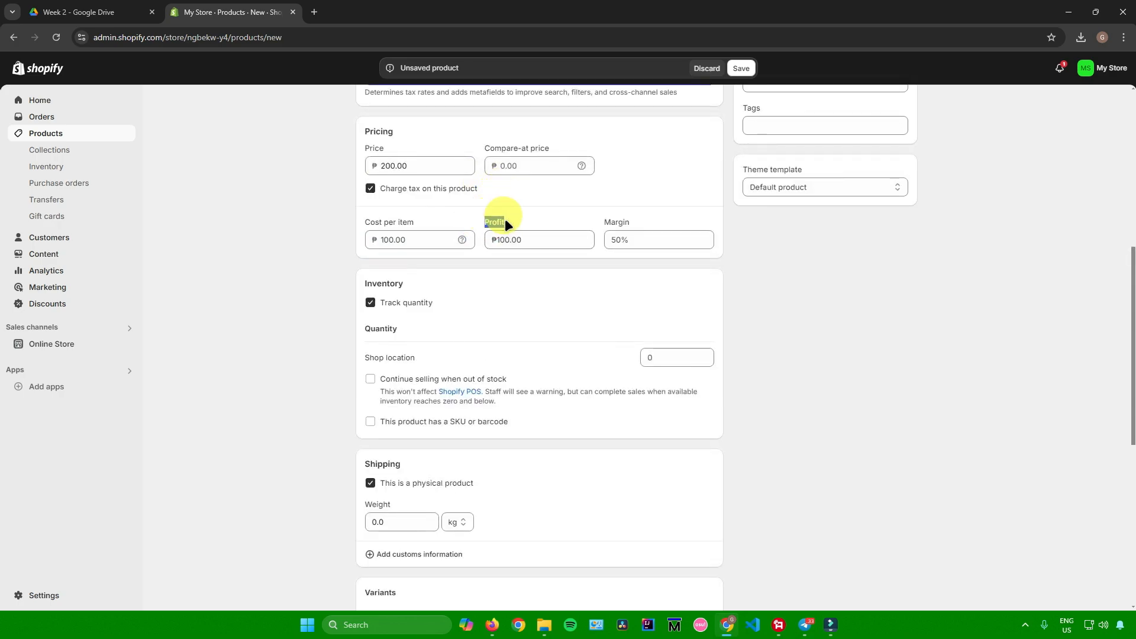
{"action": "left_click_drag", "start_coordinate": [604, 220], "coordinate": [619, 219]}
{"action": "left_click_drag", "start_coordinate": [489, 219], "coordinate": [491, 219]}
{"action": "left_click_drag", "start_coordinate": [605, 220], "coordinate": [629, 218]}
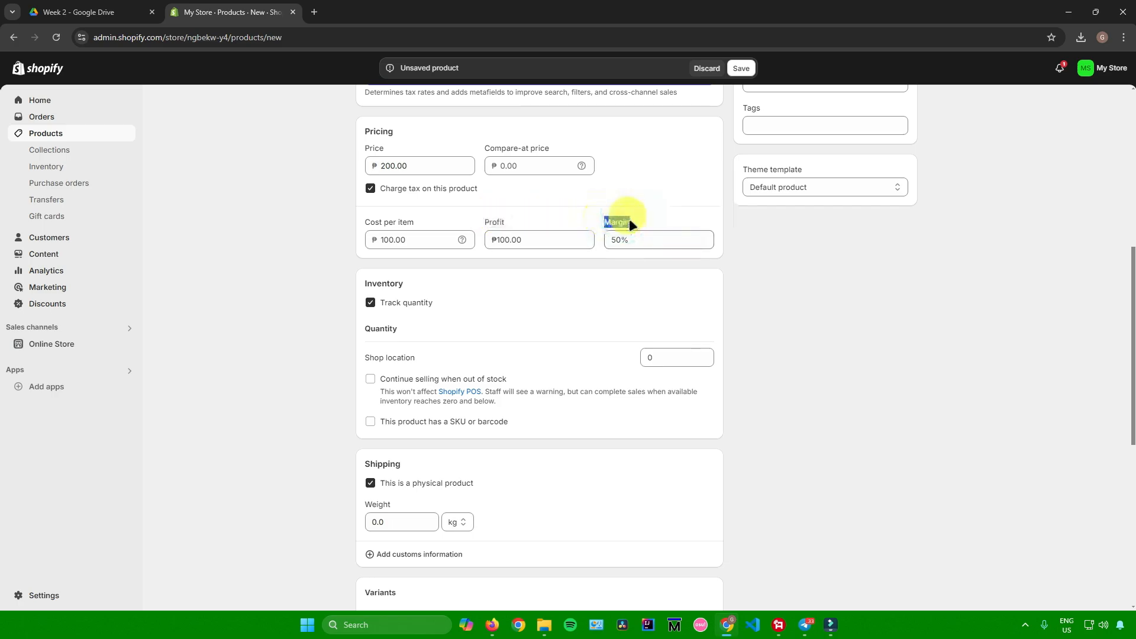
Step: Review the inventory tracking, shop location quantity and physical product shipping settings
{"action": "scroll", "coordinate": [573, 281], "scroll_direction": "down", "scroll_amount": 2}
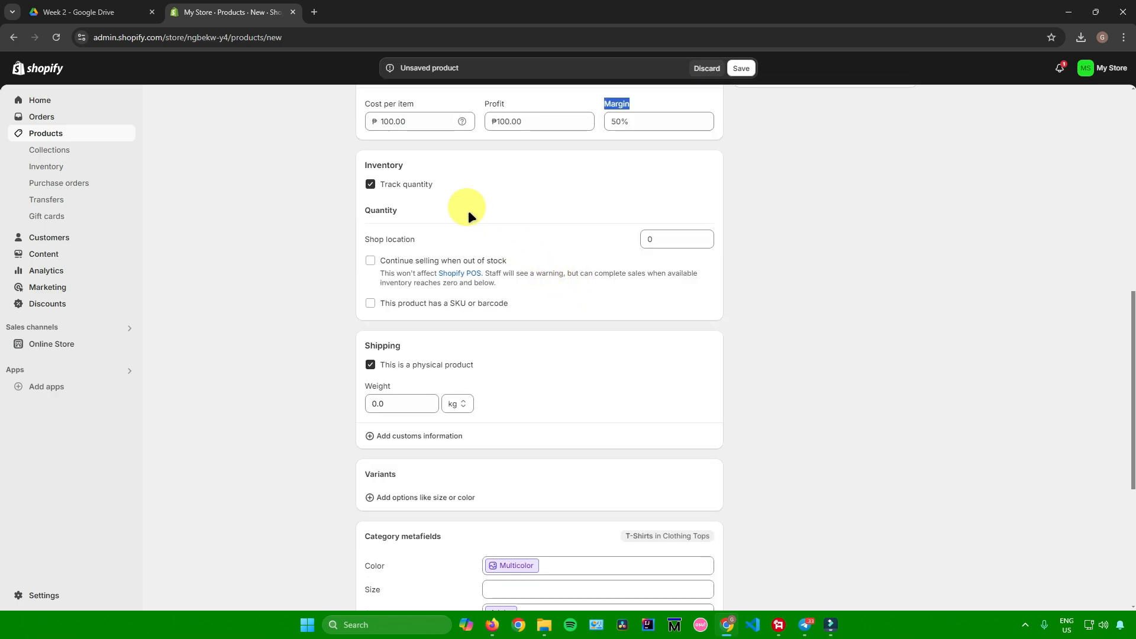
{"action": "left_click_drag", "start_coordinate": [376, 166], "coordinate": [396, 166]}
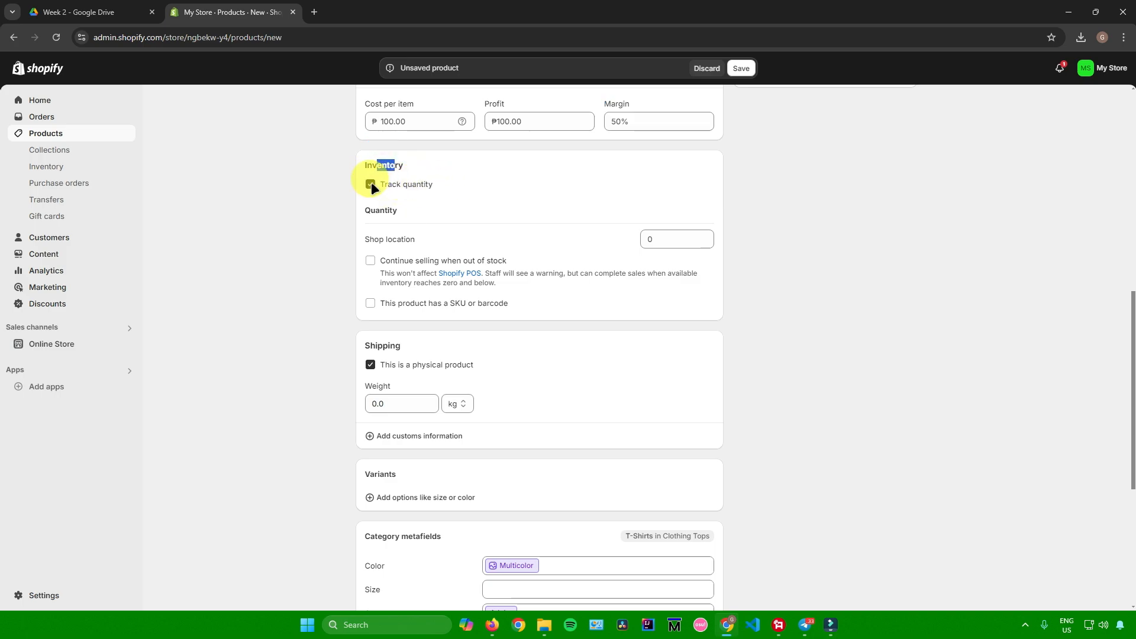
{"action": "scroll", "coordinate": [442, 202], "scroll_direction": "down", "scroll_amount": 2}
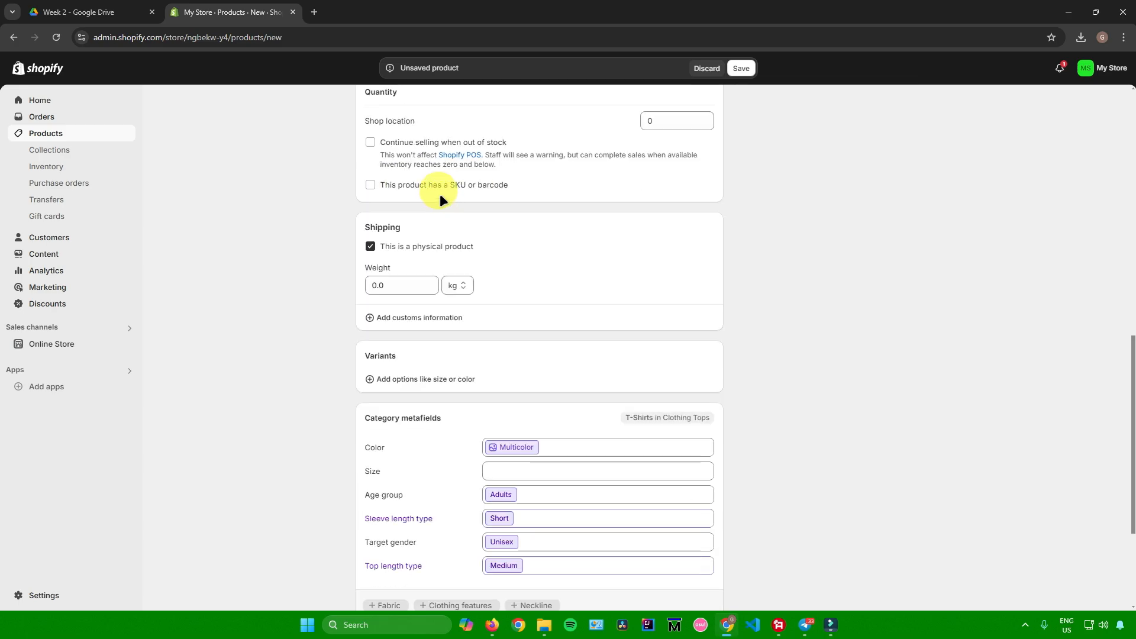
{"action": "scroll", "coordinate": [439, 193], "scroll_direction": "up", "scroll_amount": 1}
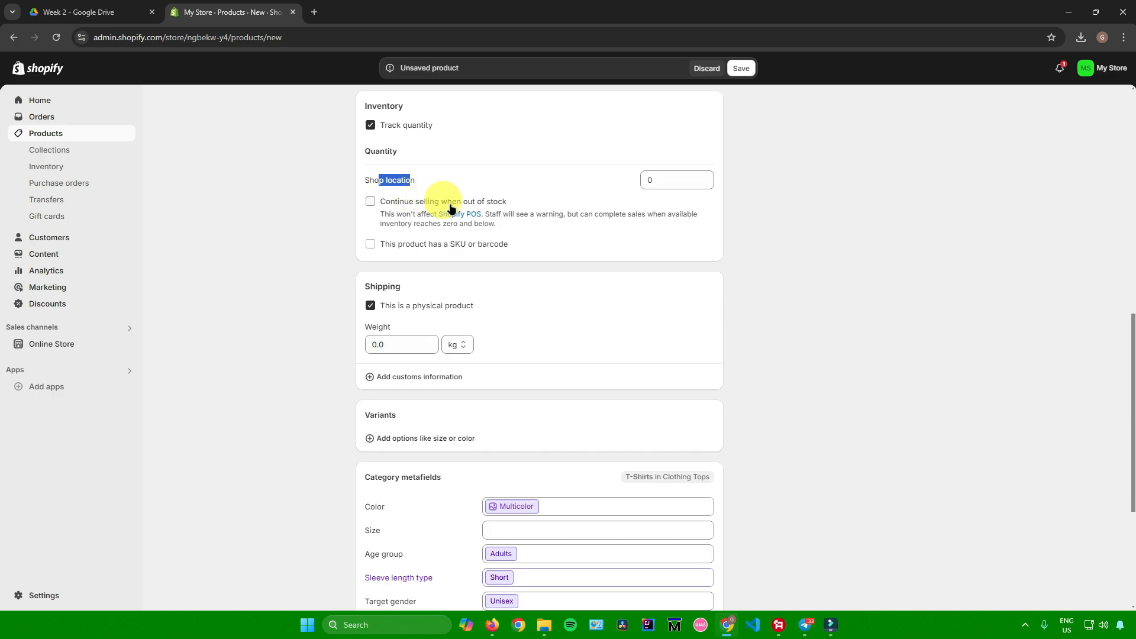
{"action": "scroll", "coordinate": [474, 208], "scroll_direction": "down", "scroll_amount": 2}
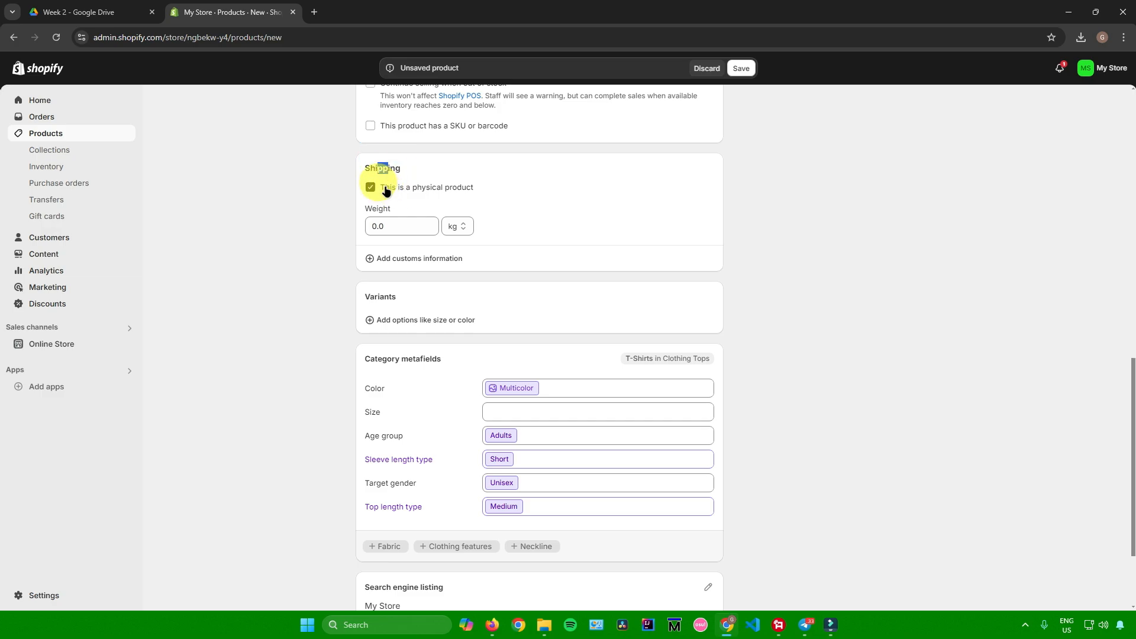
{"action": "left_click_drag", "start_coordinate": [385, 189], "coordinate": [474, 193]}
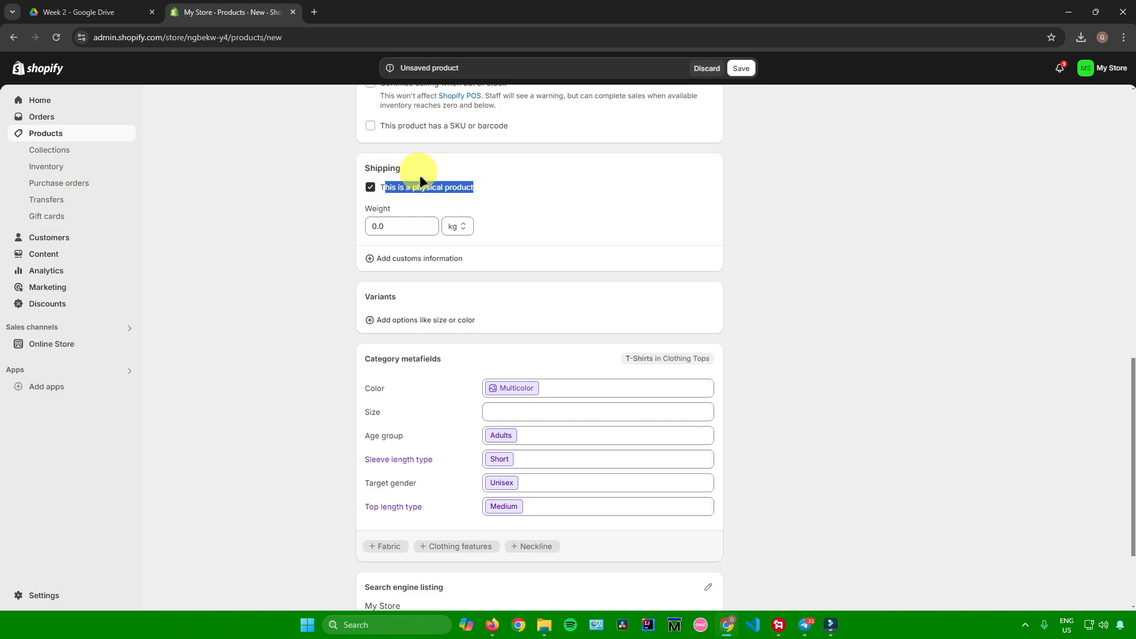
{"action": "scroll", "coordinate": [467, 201], "scroll_direction": "up", "scroll_amount": 1}
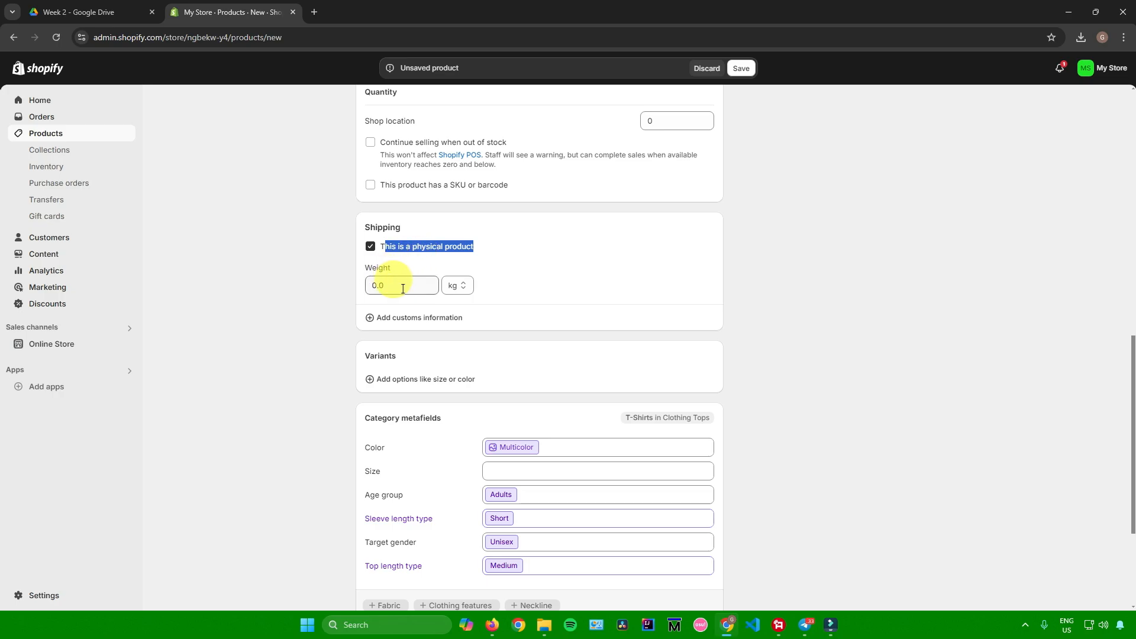
Step: Add Color as a variant option with the value Multicolor and open that option for editing
{"action": "scroll", "coordinate": [395, 281], "scroll_direction": "down", "scroll_amount": 2}
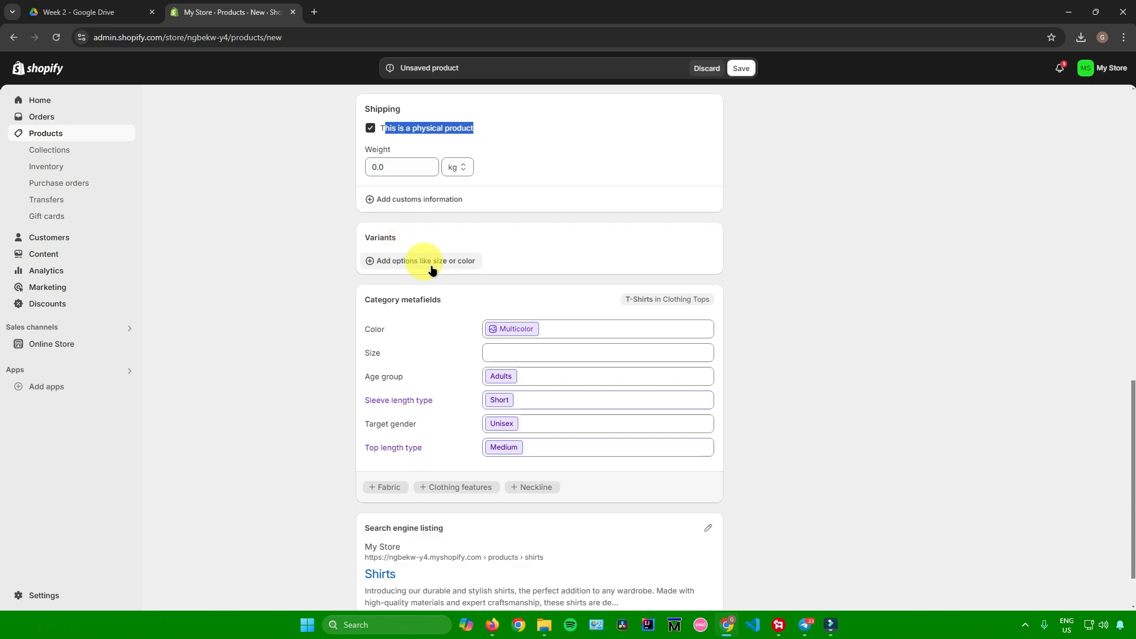
{"action": "scroll", "coordinate": [431, 267], "scroll_direction": "up", "scroll_amount": 4}
{"action": "scroll", "coordinate": [431, 265], "scroll_direction": "down", "scroll_amount": 6}
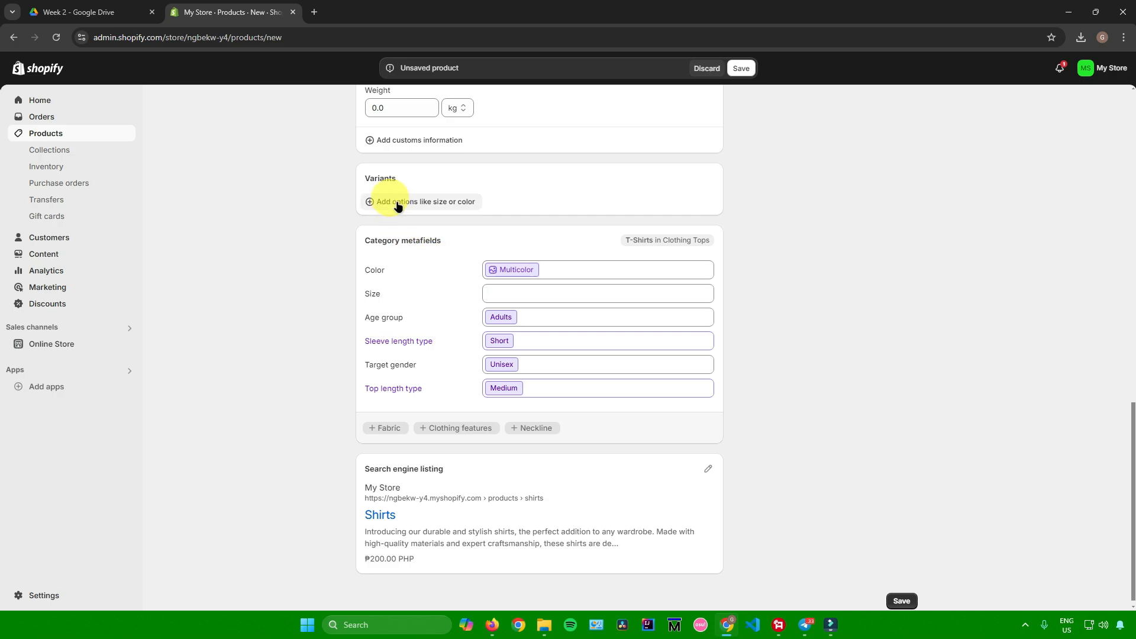
{"action": "left_click", "coordinate": [398, 204]}
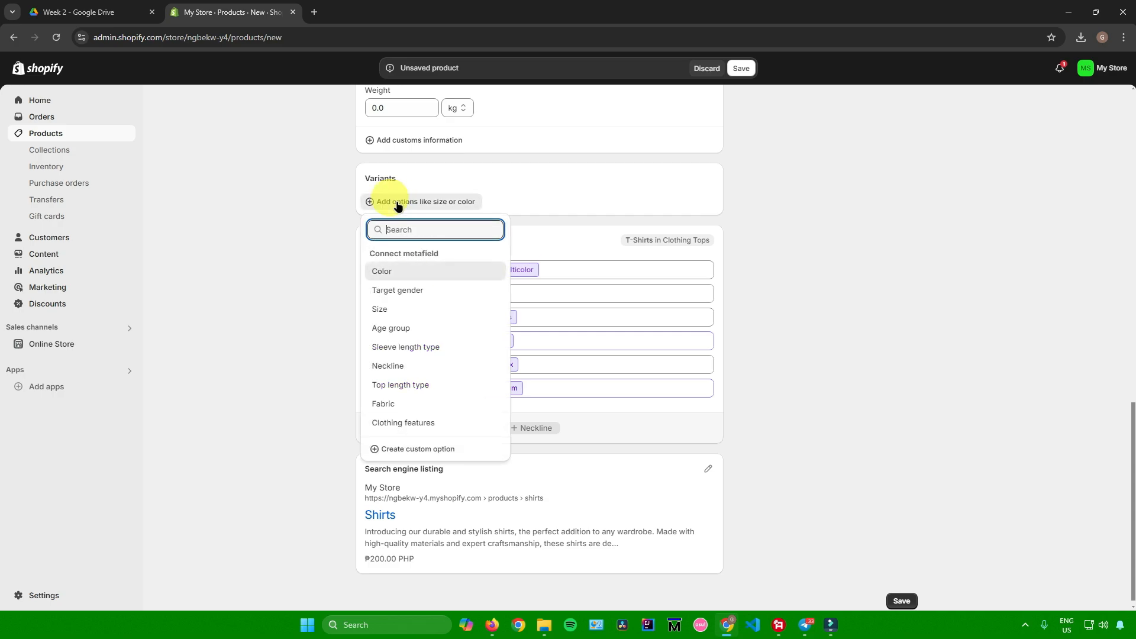
{"action": "left_click", "coordinate": [405, 274]}
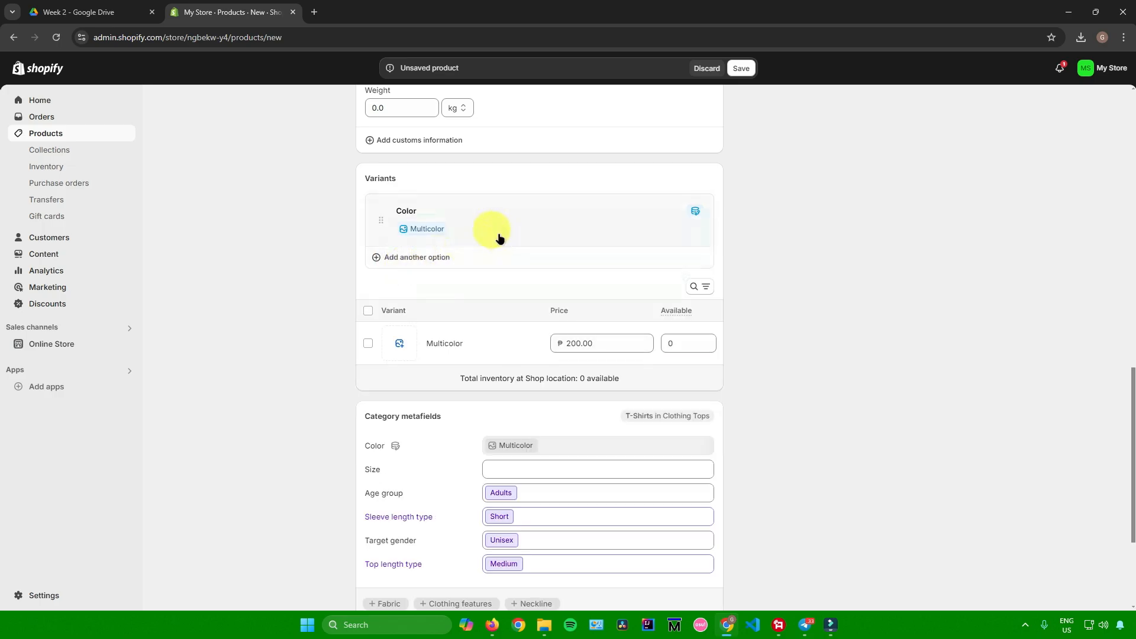
{"action": "left_click", "coordinate": [486, 225]}
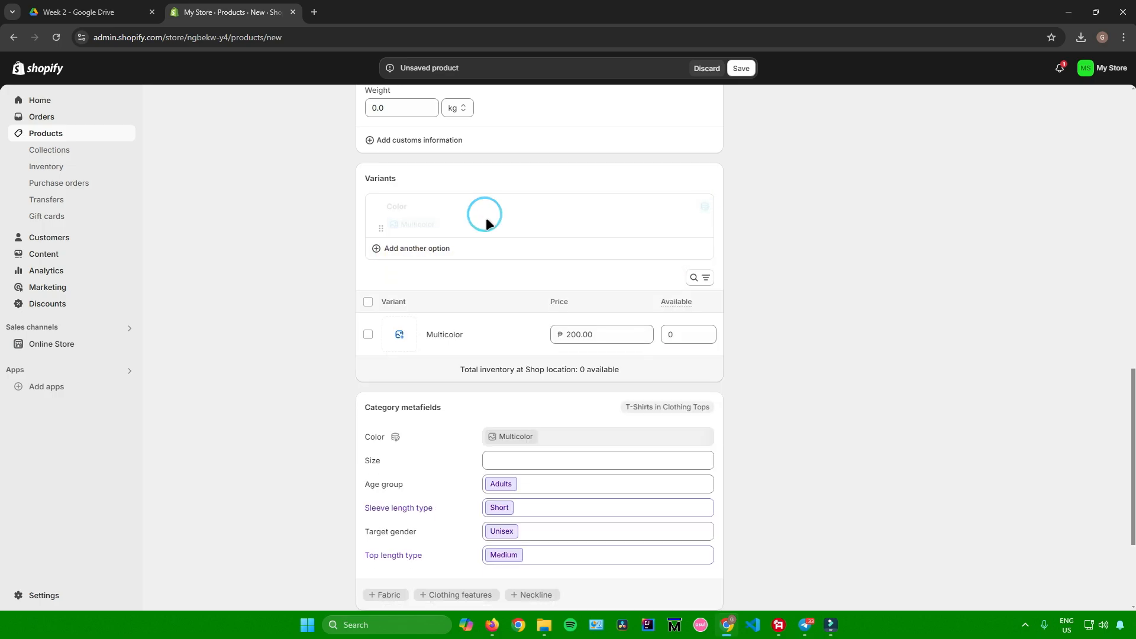
Step: Add Orange, Yellow, Red, Blue, White and Black as values of the Color option and finish editing it
{"action": "left_click", "coordinate": [455, 264]}
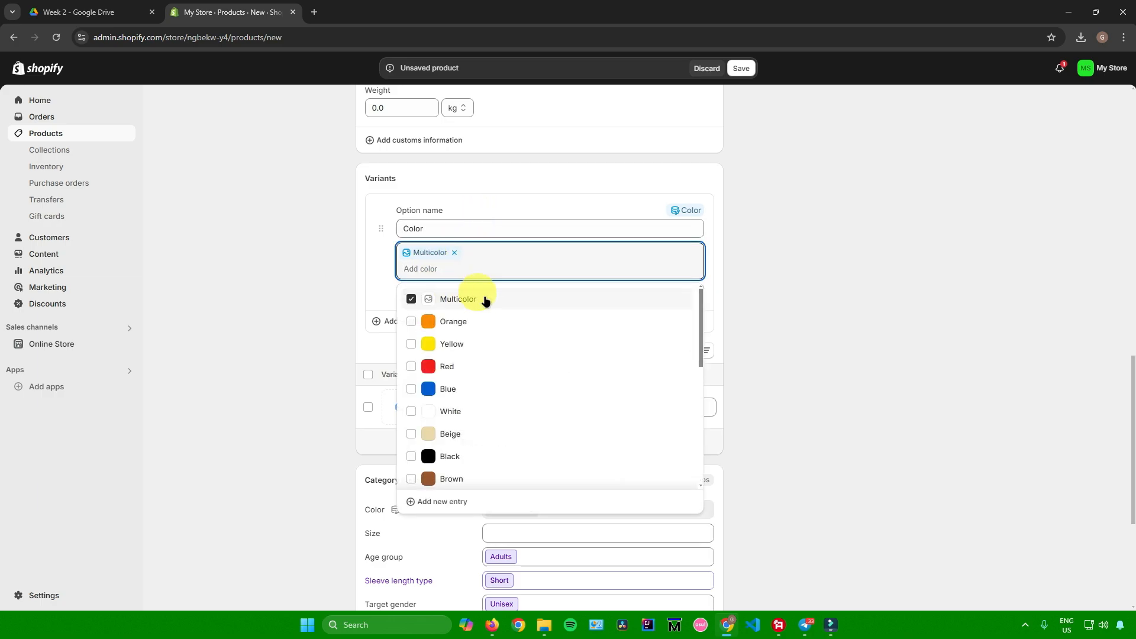
{"action": "left_click", "coordinate": [411, 321]}
{"action": "left_click", "coordinate": [411, 343]}
{"action": "left_click", "coordinate": [411, 366]}
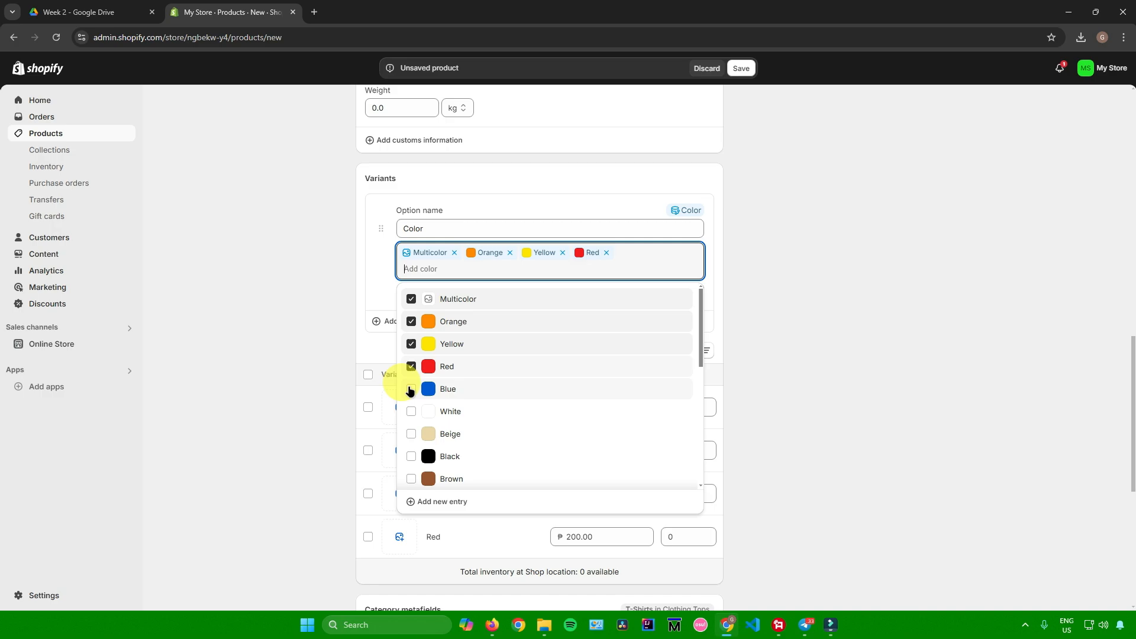
{"action": "left_click", "coordinate": [411, 389]}
{"action": "left_click", "coordinate": [411, 411]}
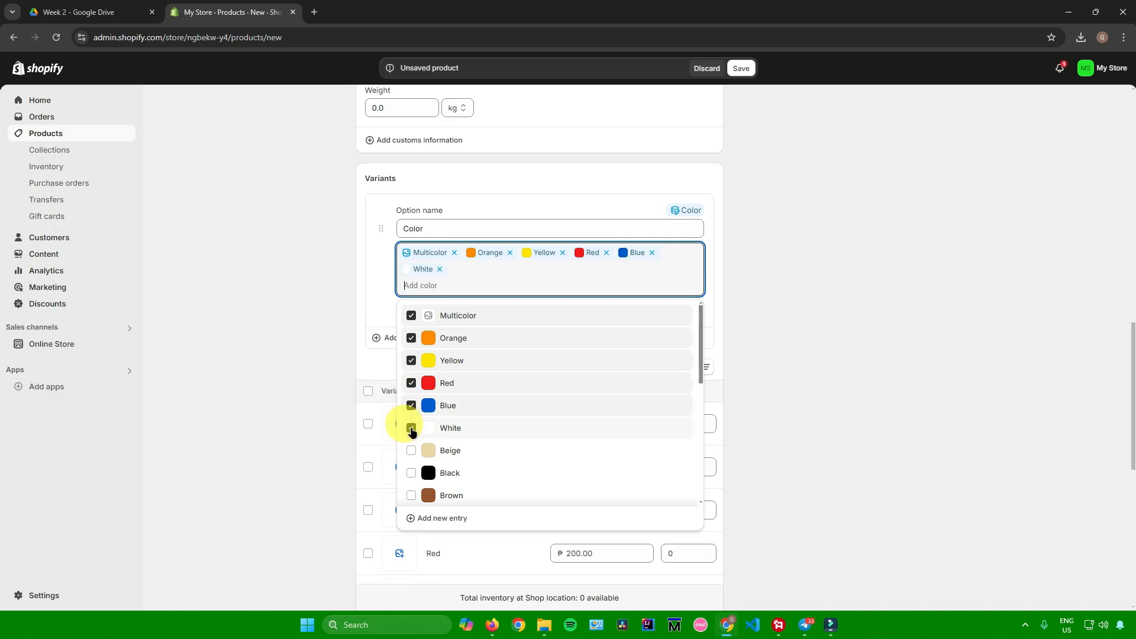
{"action": "left_click", "coordinate": [407, 473]}
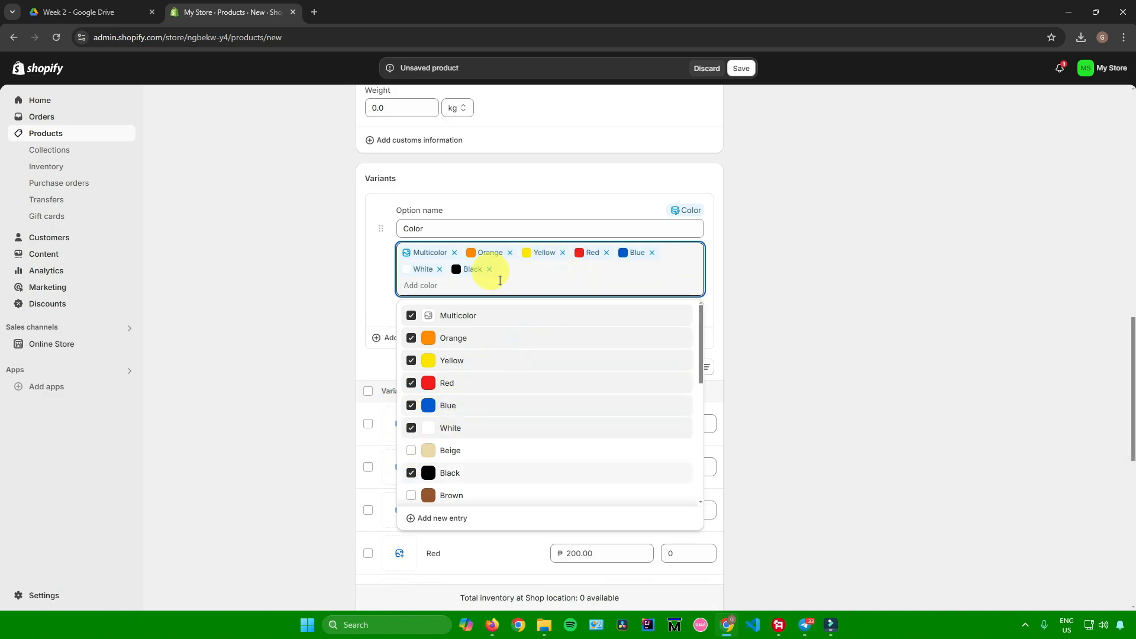
{"action": "left_click", "coordinate": [853, 261]}
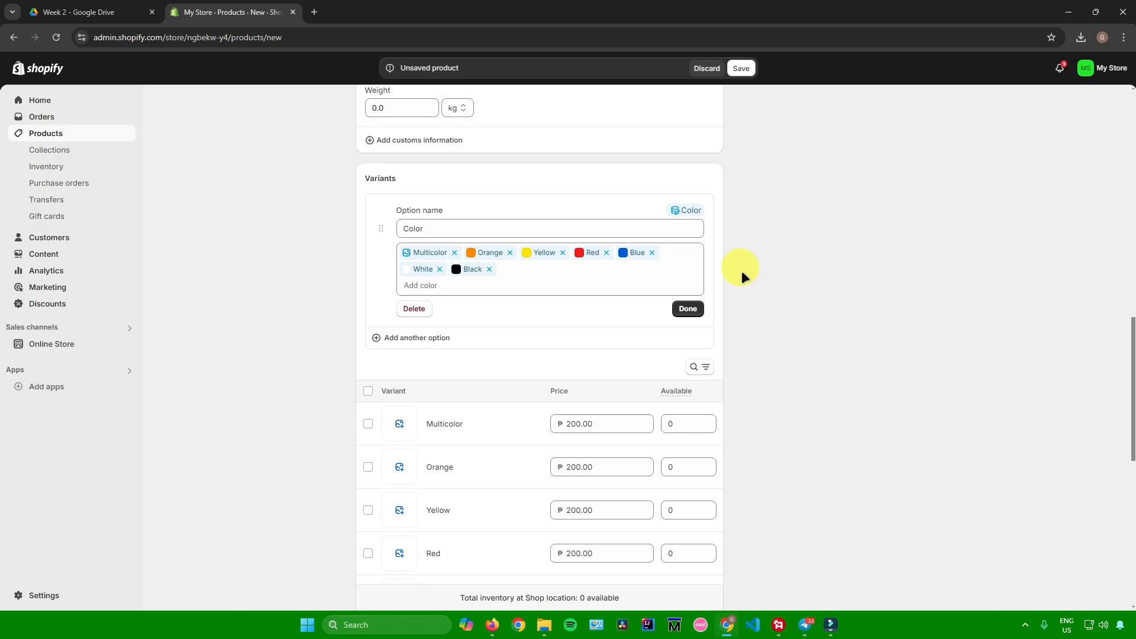
{"action": "left_click", "coordinate": [689, 307]}
Step: Review the price fields of the individual color variants in the variants list
{"action": "scroll", "coordinate": [775, 299], "scroll_direction": "up", "scroll_amount": 1}
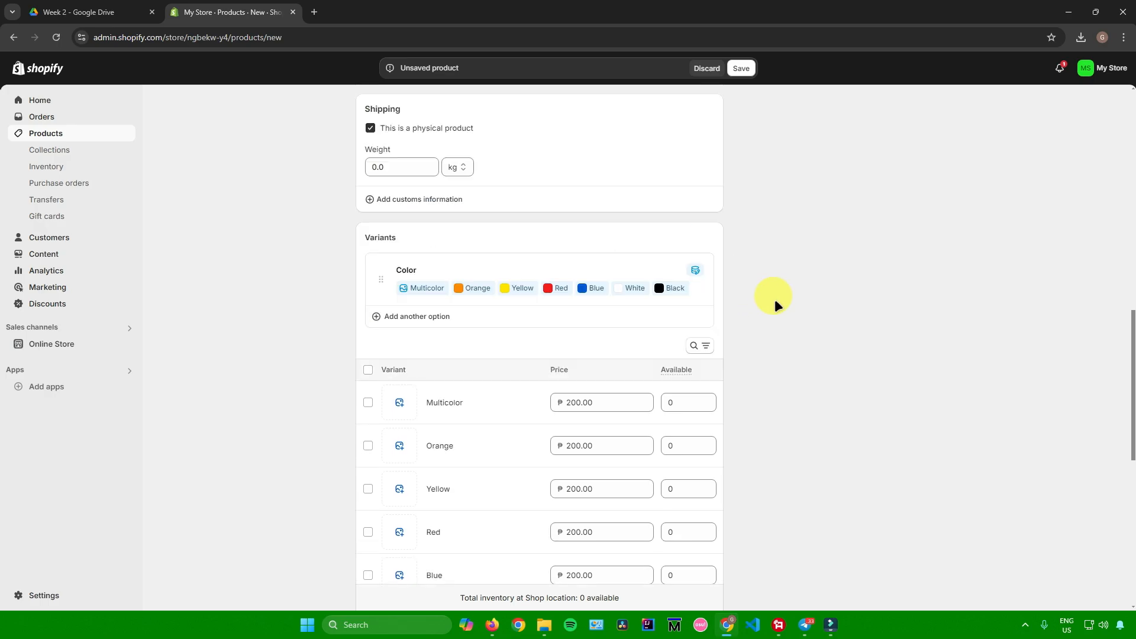
{"action": "scroll", "coordinate": [775, 299], "scroll_direction": "down", "scroll_amount": 2}
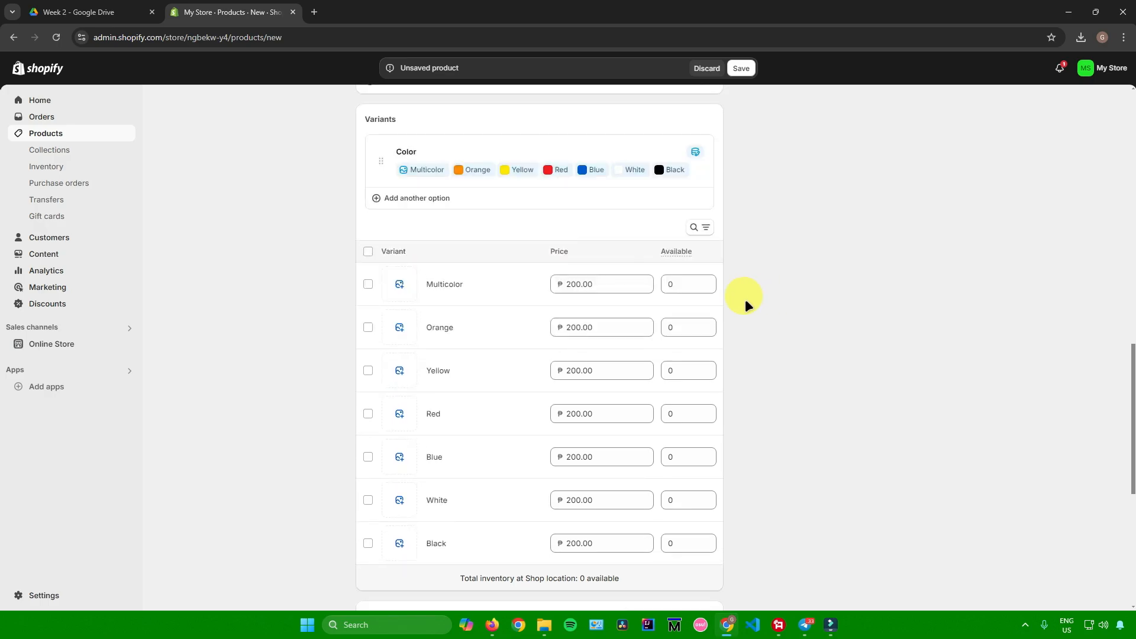
{"action": "double_click", "coordinate": [596, 283]}
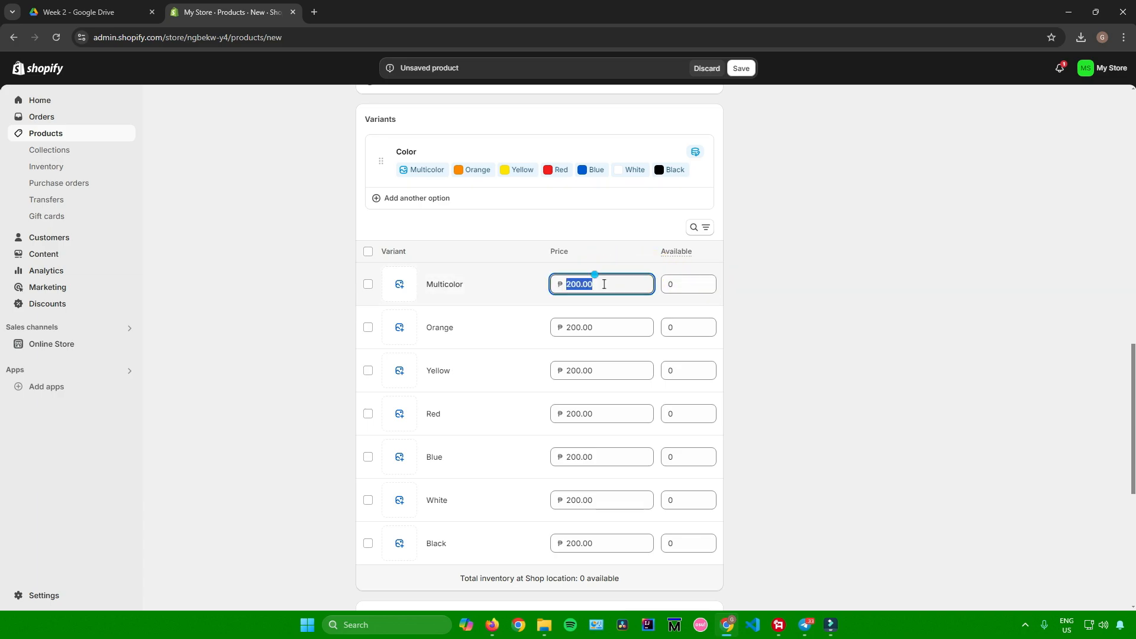
{"action": "double_click", "coordinate": [598, 327]}
{"action": "scroll", "coordinate": [614, 314], "scroll_direction": "down", "scroll_amount": 2}
{"action": "double_click", "coordinate": [603, 252]}
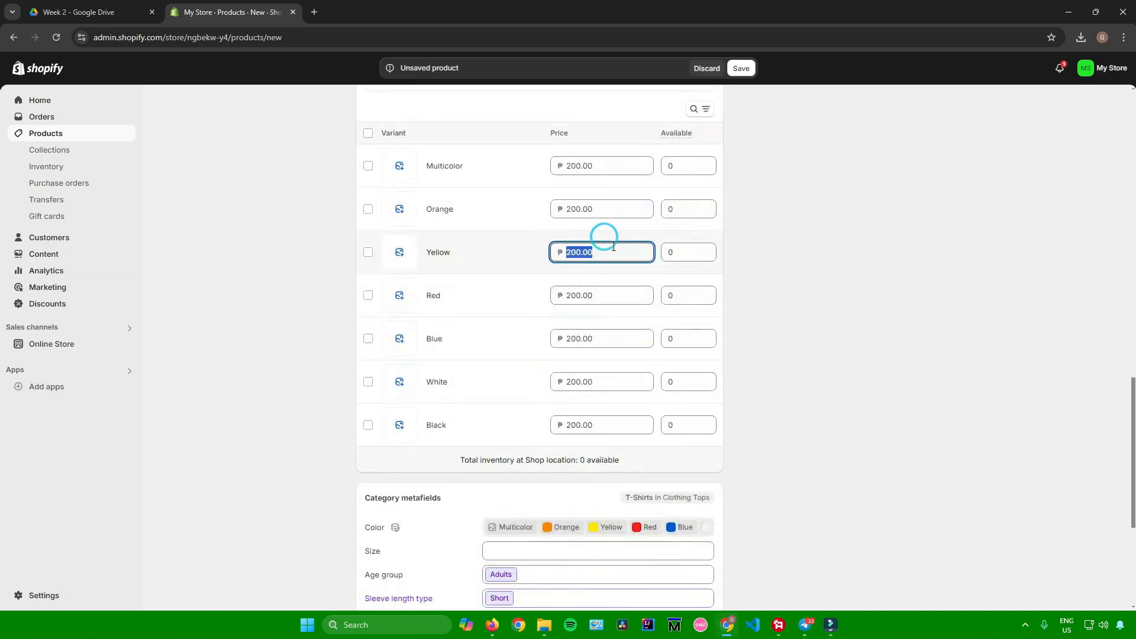
{"action": "double_click", "coordinate": [598, 295]}
{"action": "double_click", "coordinate": [612, 335]}
{"action": "double_click", "coordinate": [593, 207]}
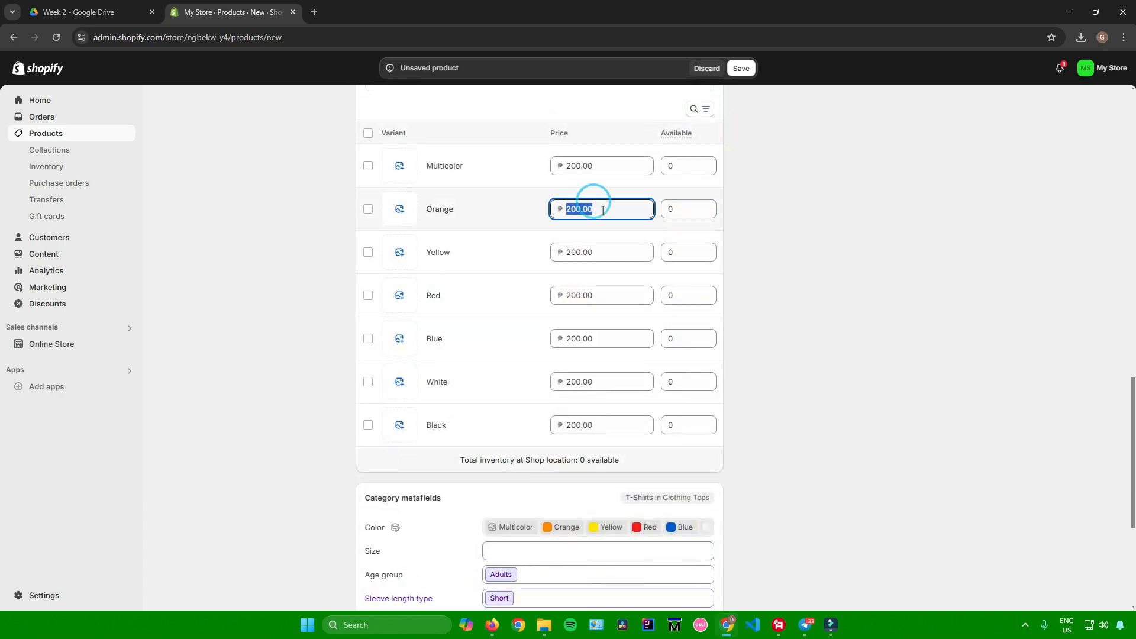
{"action": "double_click", "coordinate": [604, 251]}
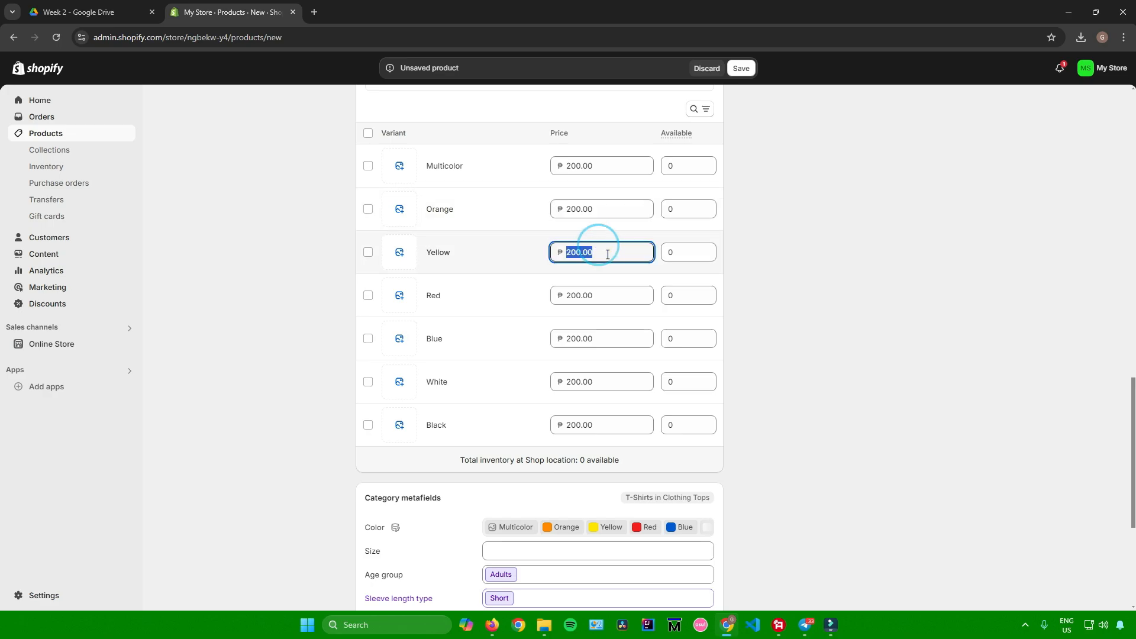
{"action": "double_click", "coordinate": [607, 295]}
{"action": "scroll", "coordinate": [608, 296], "scroll_direction": "down", "scroll_amount": 3}
{"action": "scroll", "coordinate": [610, 297], "scroll_direction": "up", "scroll_amount": 6}
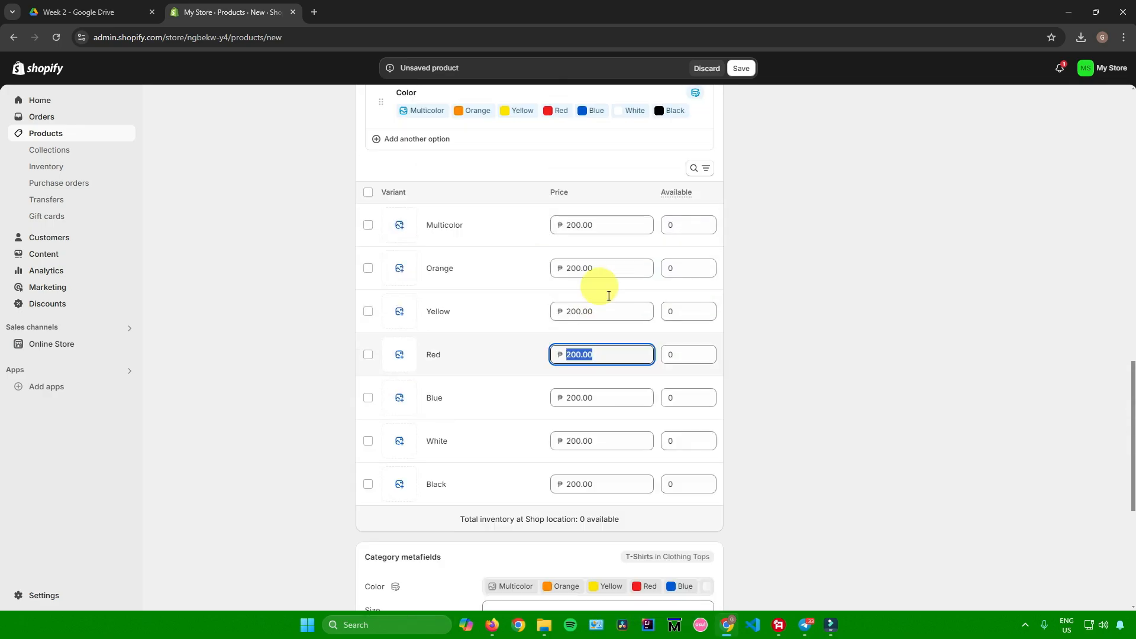
{"action": "scroll", "coordinate": [608, 296], "scroll_direction": "down", "scroll_amount": 4}
{"action": "scroll", "coordinate": [608, 296], "scroll_direction": "up", "scroll_amount": 3}
{"action": "scroll", "coordinate": [608, 297], "scroll_direction": "down", "scroll_amount": 6}
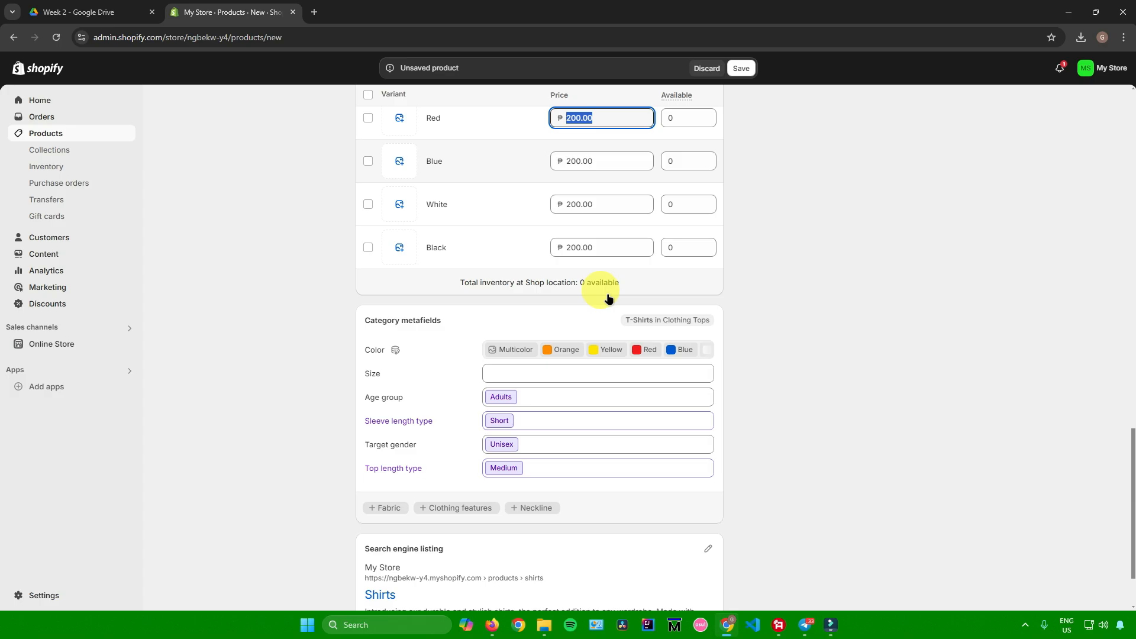
Step: Review the category metafields and the search engine listing of the product
{"action": "left_click_drag", "start_coordinate": [407, 264], "coordinate": [439, 261]}
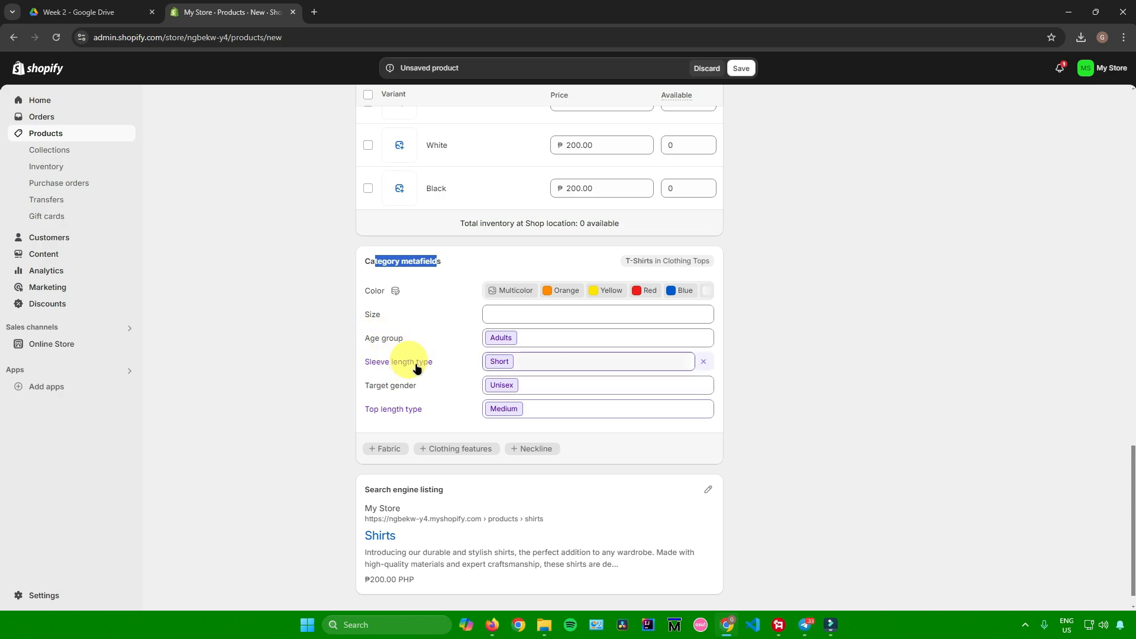
{"action": "mouse_move", "coordinate": [375, 286]}
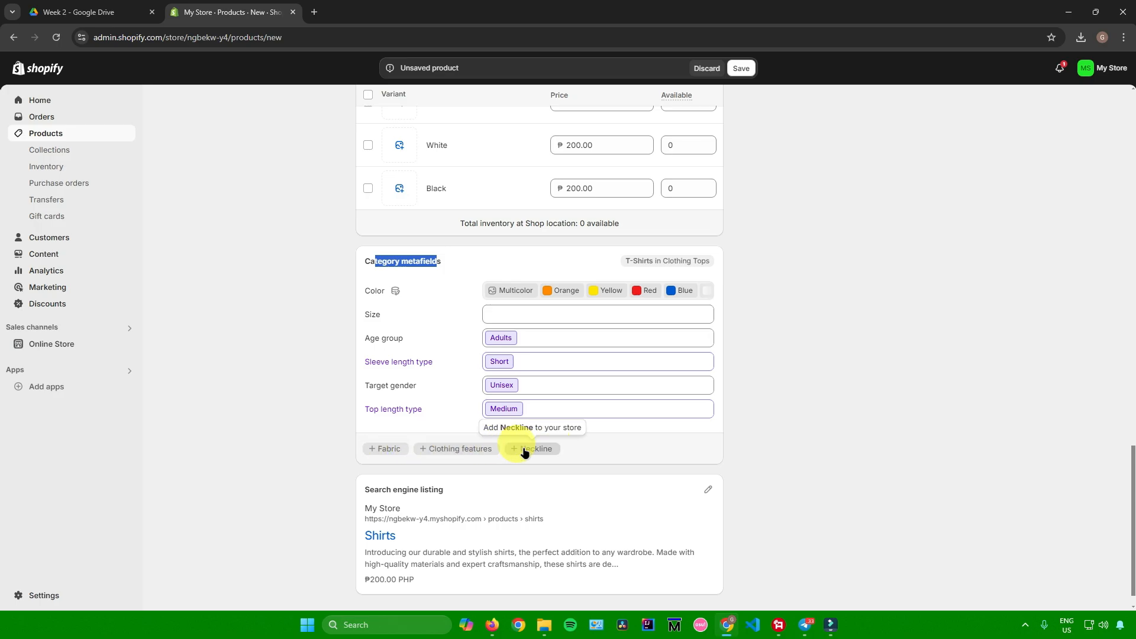
{"action": "scroll", "coordinate": [753, 400], "scroll_direction": "down", "scroll_amount": 1}
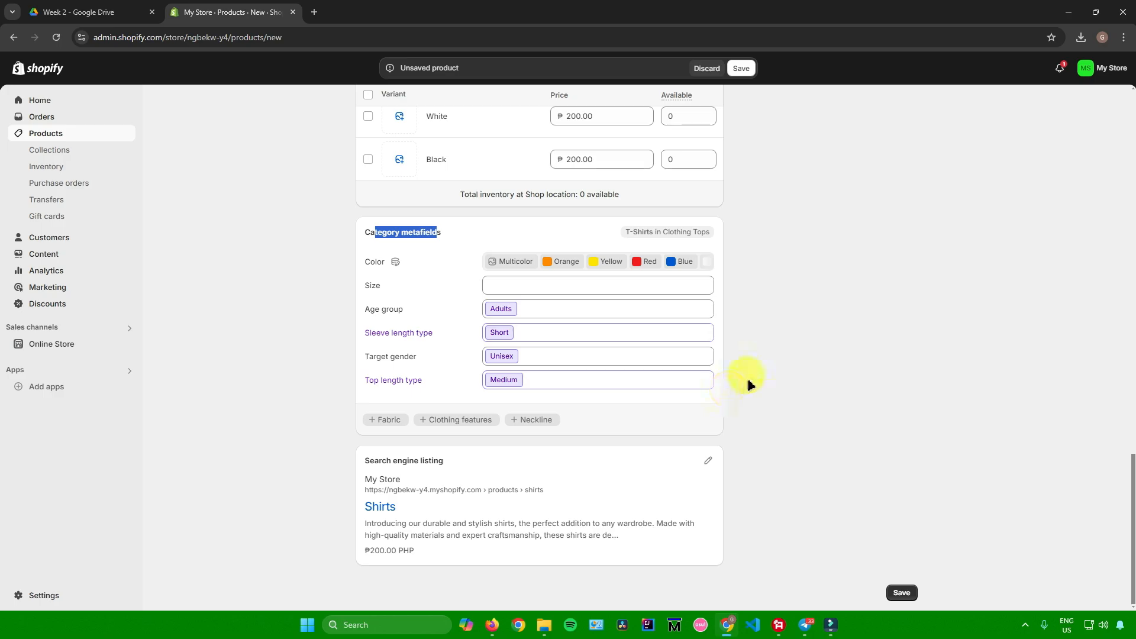
Step: Choose Active as the product's status
{"action": "scroll", "coordinate": [748, 372], "scroll_direction": "up", "scroll_amount": 20}
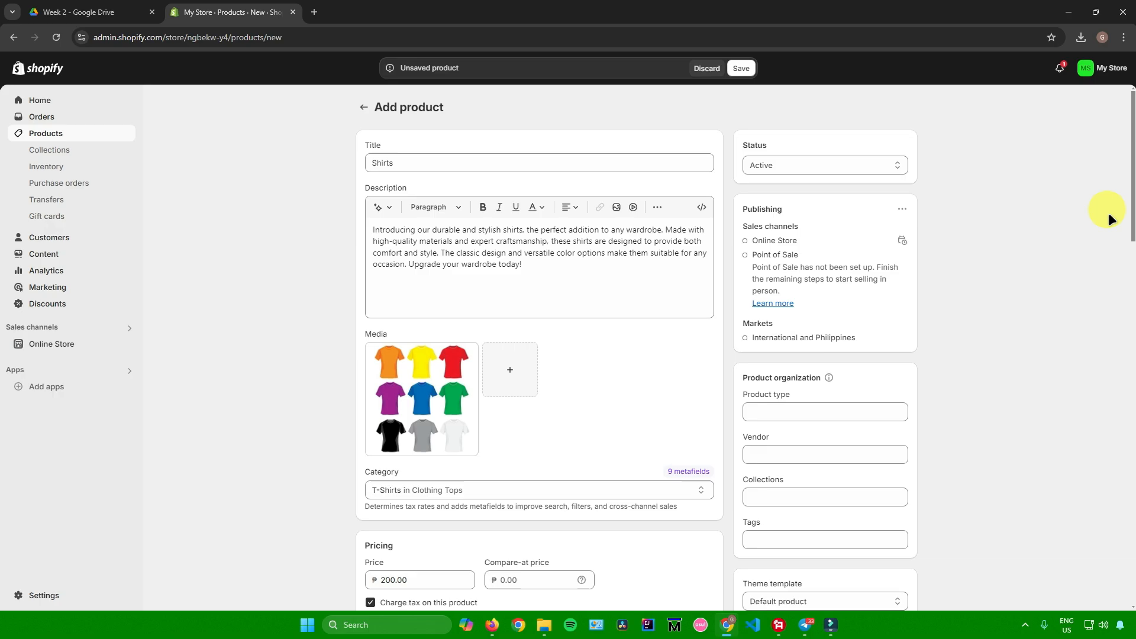
{"action": "left_click", "coordinate": [819, 162]}
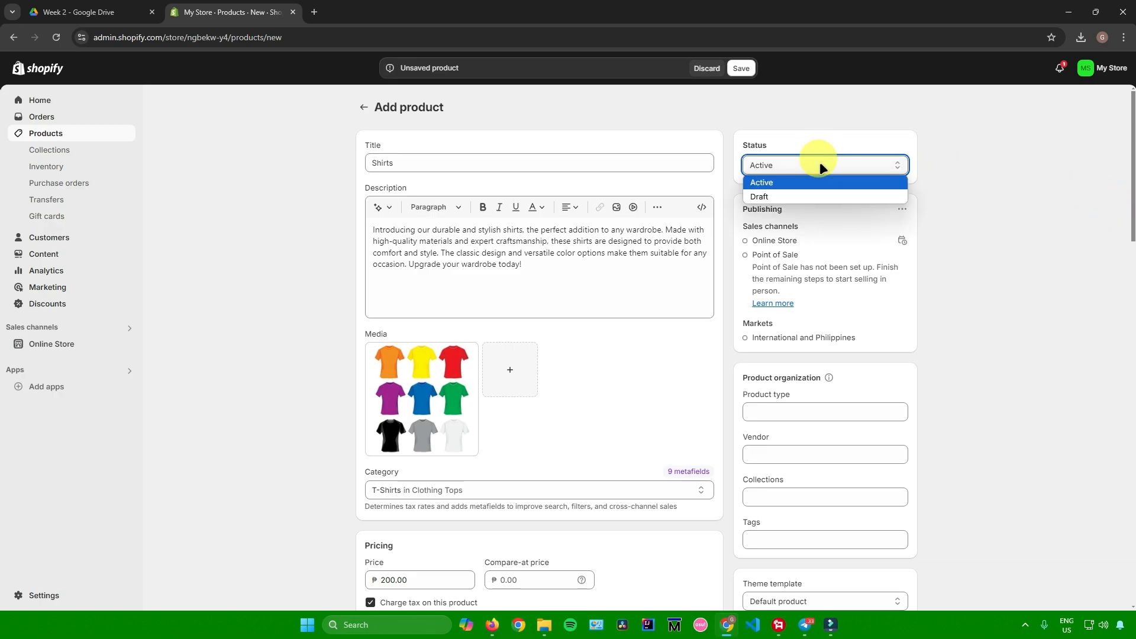
{"action": "left_click", "coordinate": [781, 183]}
Step: Set the product type to Shirt in the product organization details, leaving the vendor blank
{"action": "scroll", "coordinate": [970, 272], "scroll_direction": "down", "scroll_amount": 2}
{"action": "left_click", "coordinate": [776, 292]}
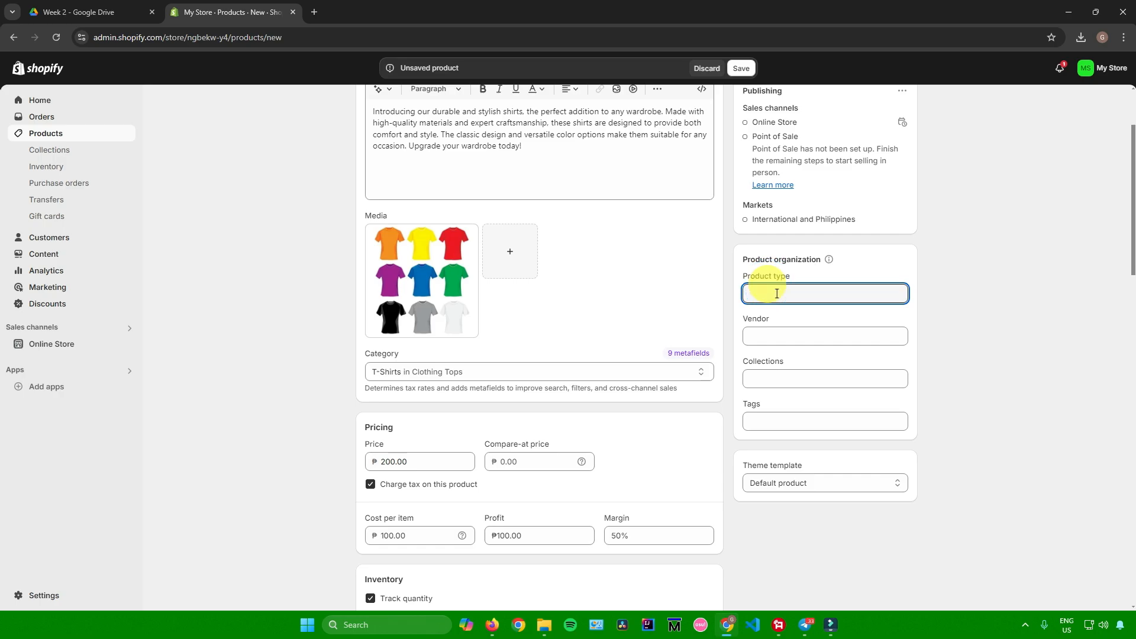
{"action": "type", "text": "hirt"}
{"action": "left_click", "coordinate": [756, 335]}
Step: Assign the product to the Home page collection and add the tag "shirt"
{"action": "left_click", "coordinate": [807, 377]}
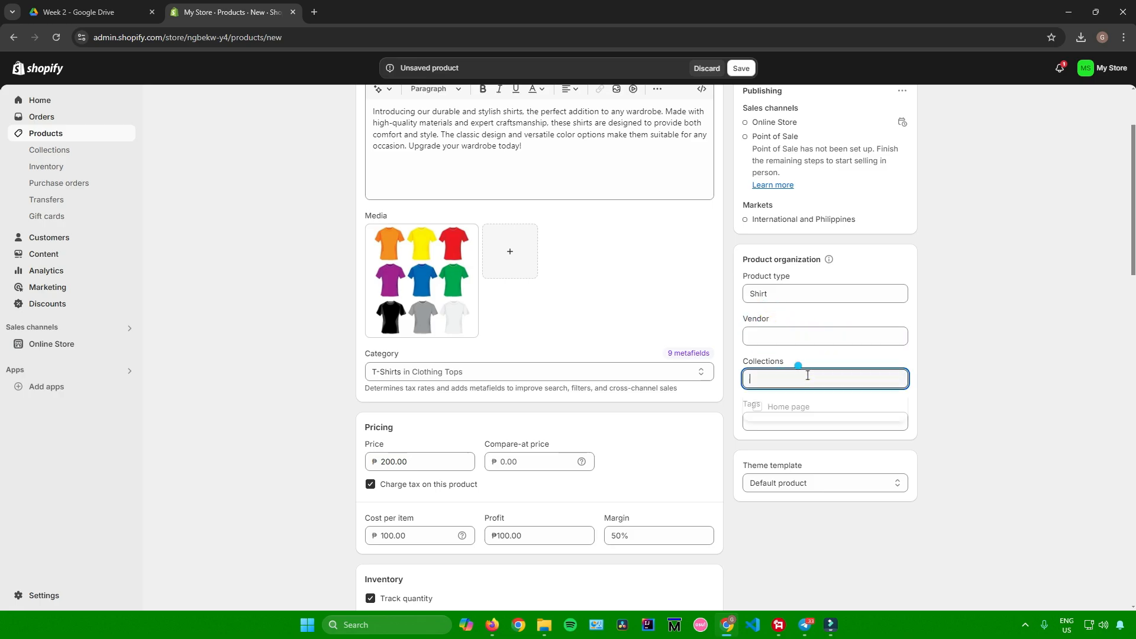
{"action": "left_click", "coordinate": [769, 405]}
{"action": "left_click", "coordinate": [818, 433]}
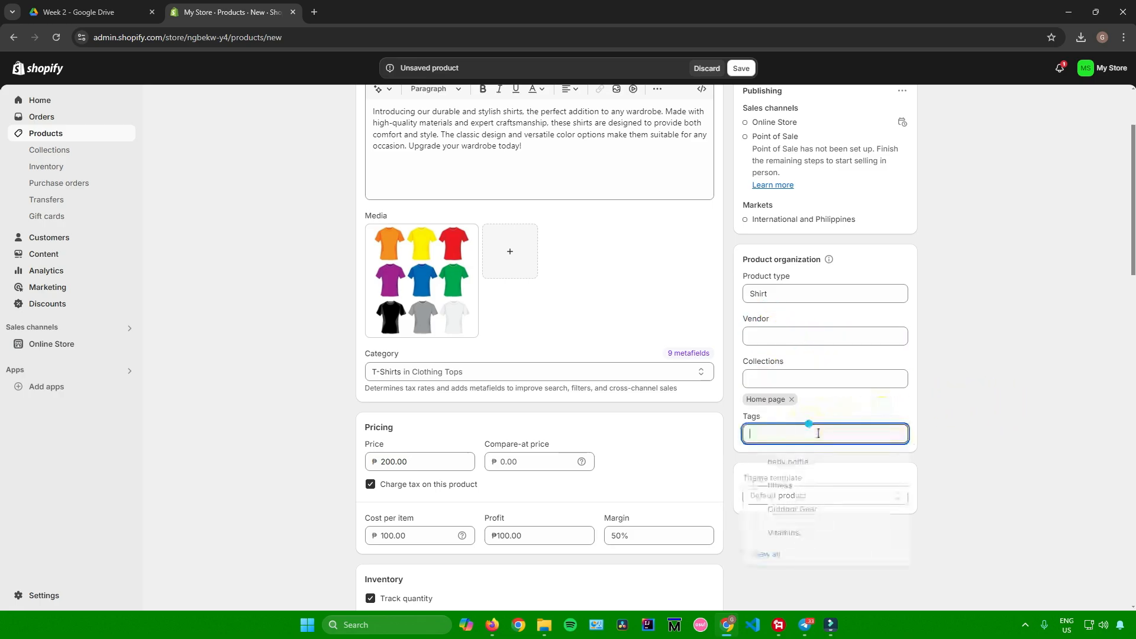
{"action": "type", "text": "shirt"}
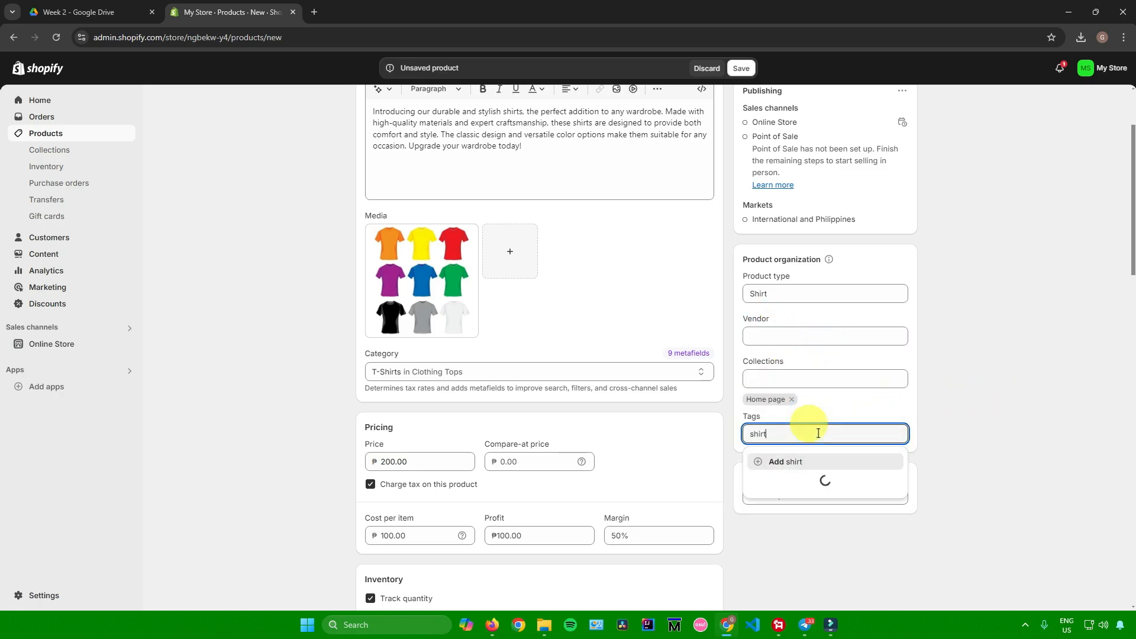
{"action": "left_click", "coordinate": [809, 467]}
{"action": "left_click", "coordinate": [935, 414]}
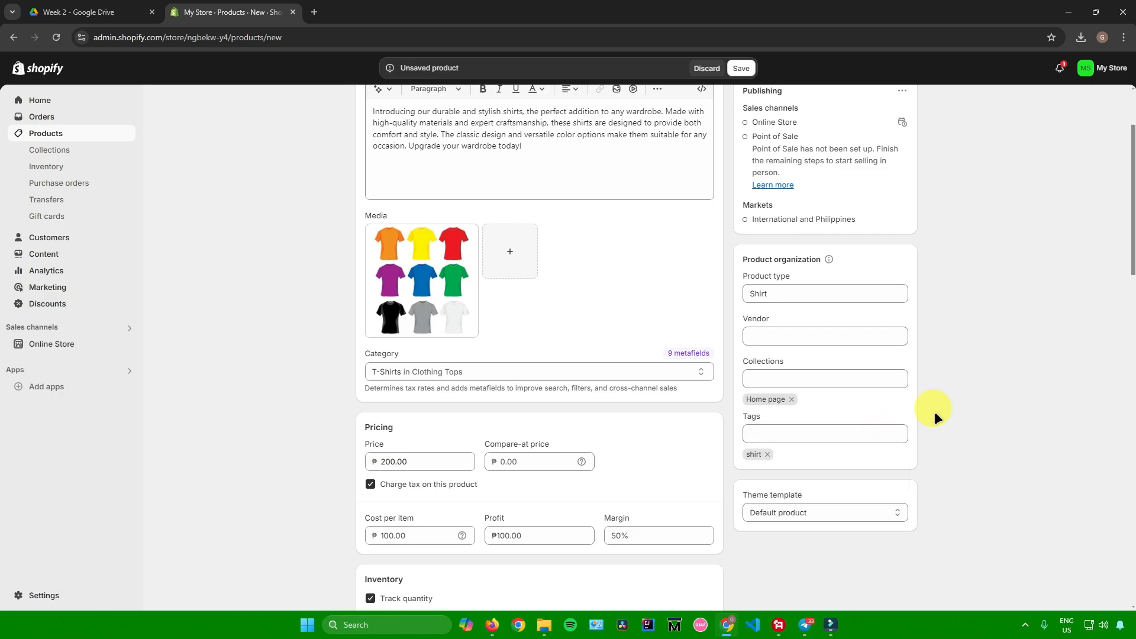
Step: Save the new Shirts product and open the list of all products
{"action": "scroll", "coordinate": [769, 342], "scroll_direction": "up", "scroll_amount": 2}
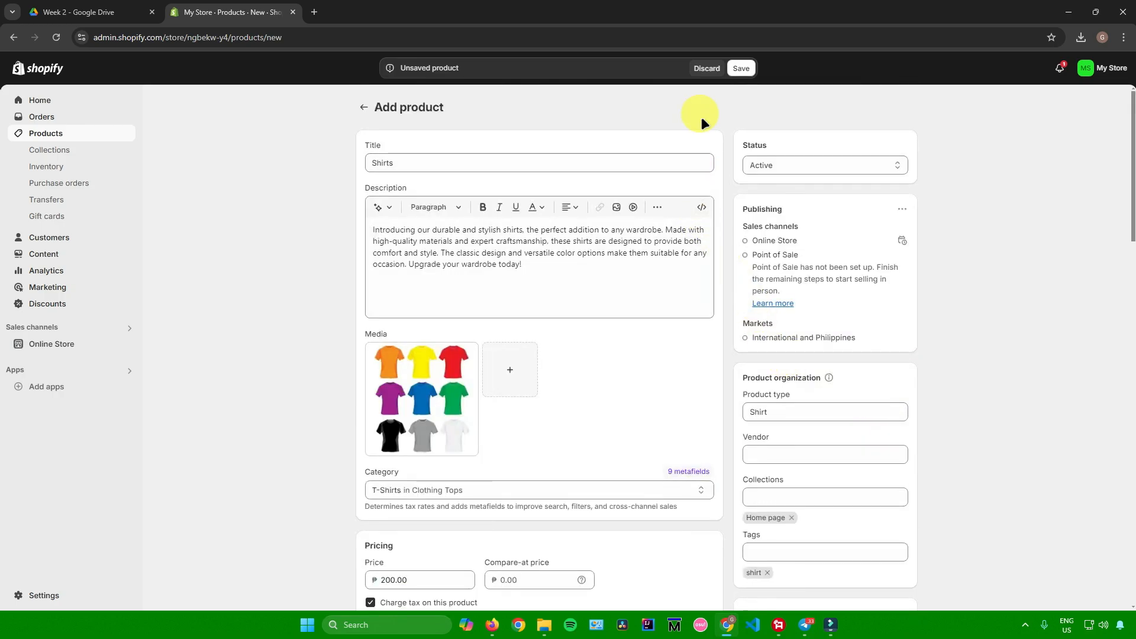
{"action": "scroll", "coordinate": [706, 148], "scroll_direction": "down", "scroll_amount": 9}
{"action": "scroll", "coordinate": [704, 114], "scroll_direction": "up", "scroll_amount": 8}
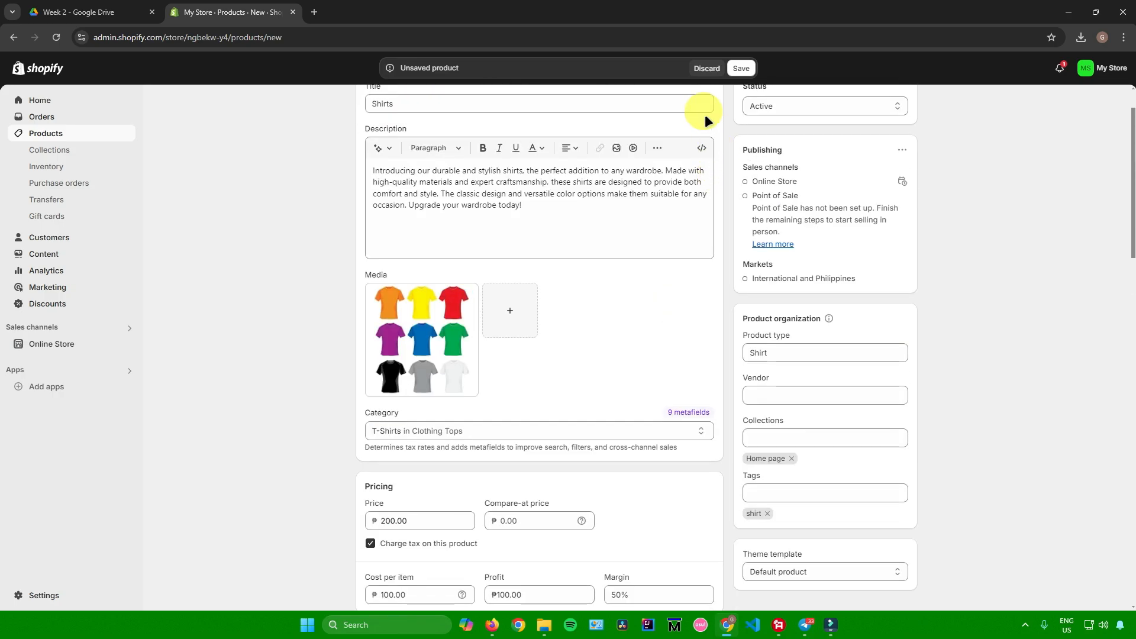
{"action": "left_click", "coordinate": [741, 70]}
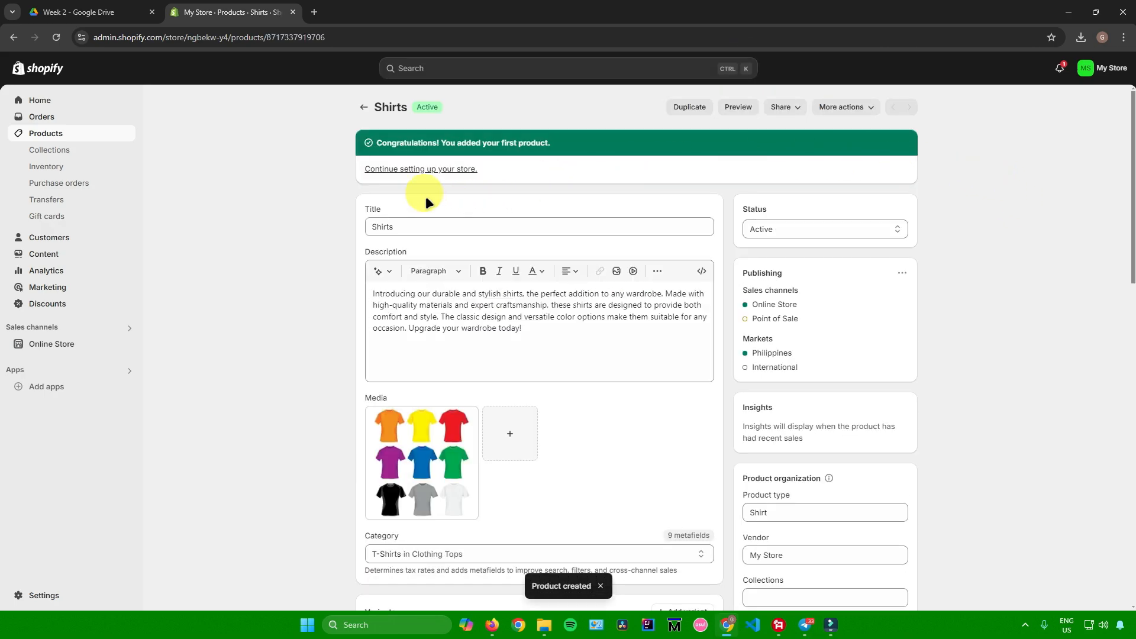
{"action": "left_click", "coordinate": [70, 133]}
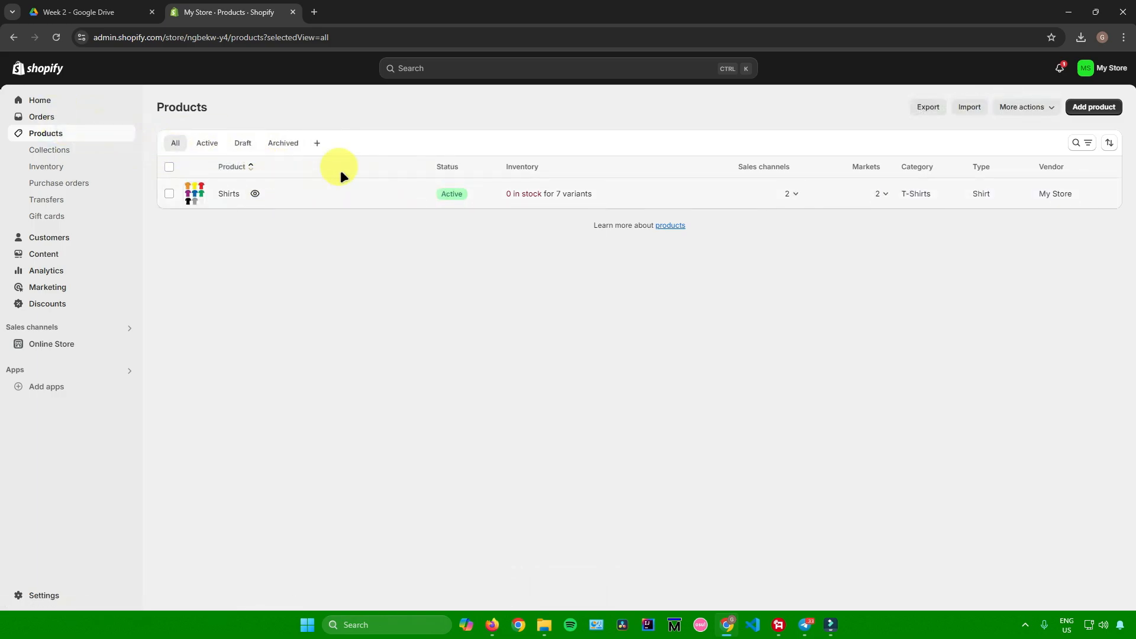